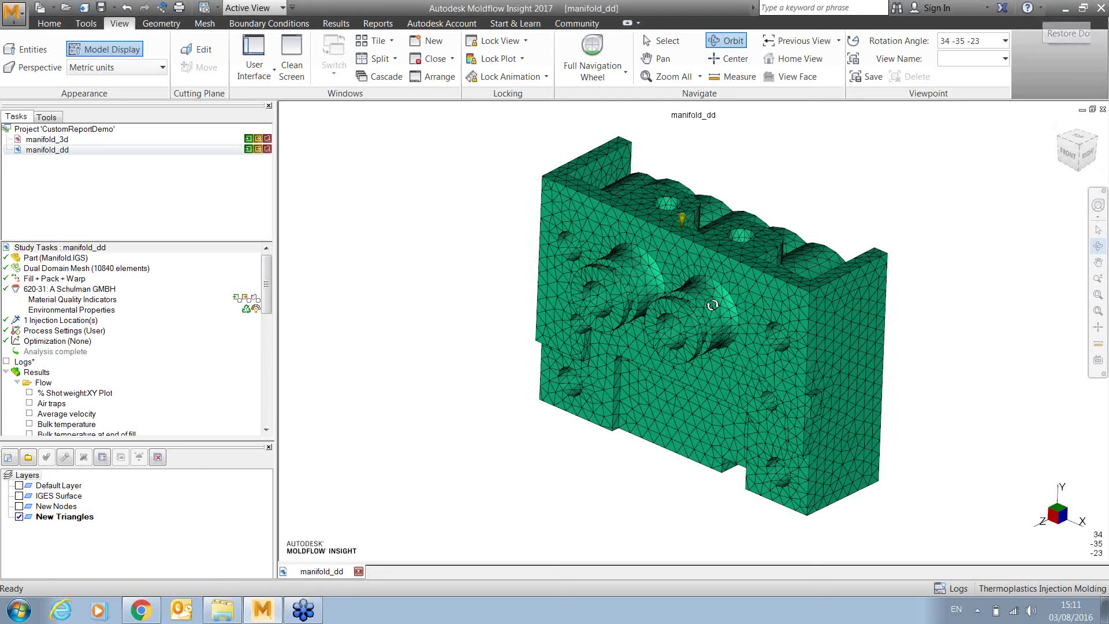
left_click_drag(717, 299, 638, 318)
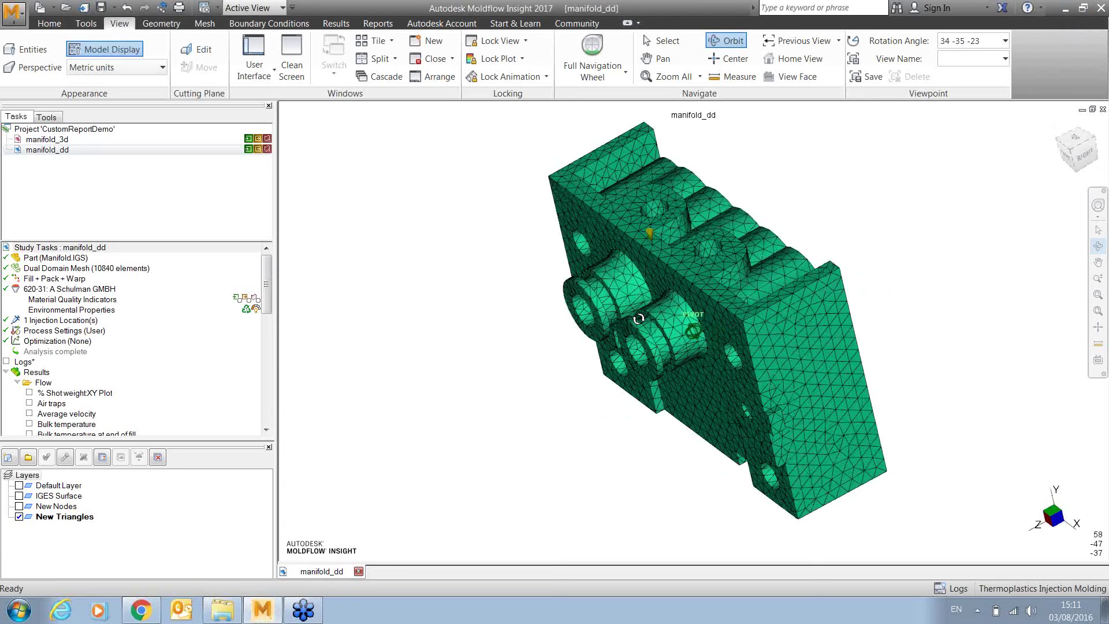
left_click_drag(638, 319, 740, 295)
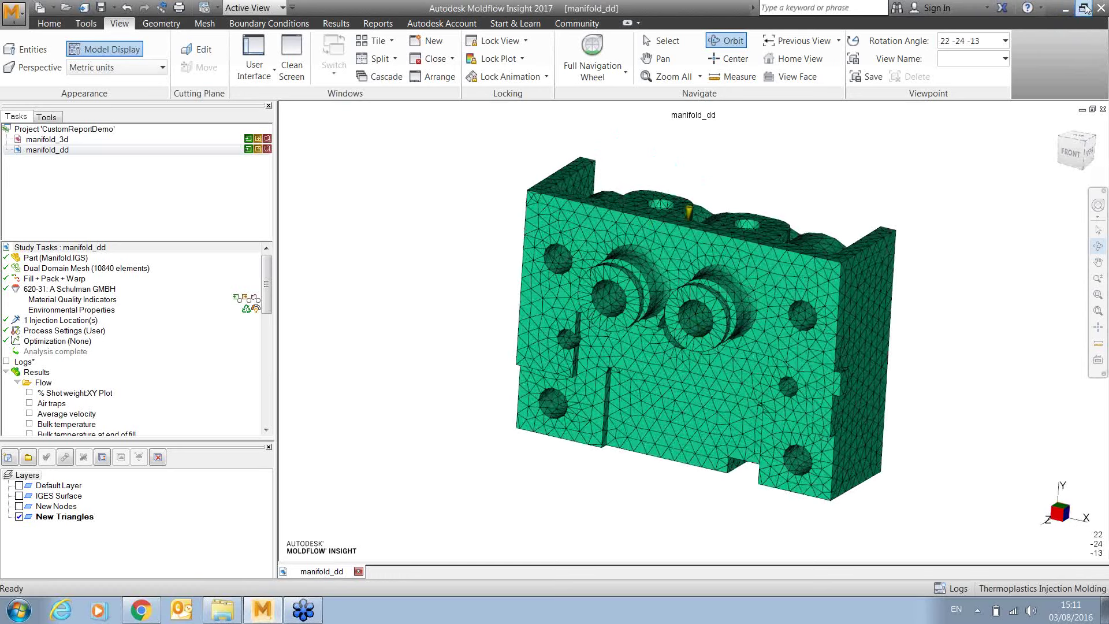
left_click(1084, 8)
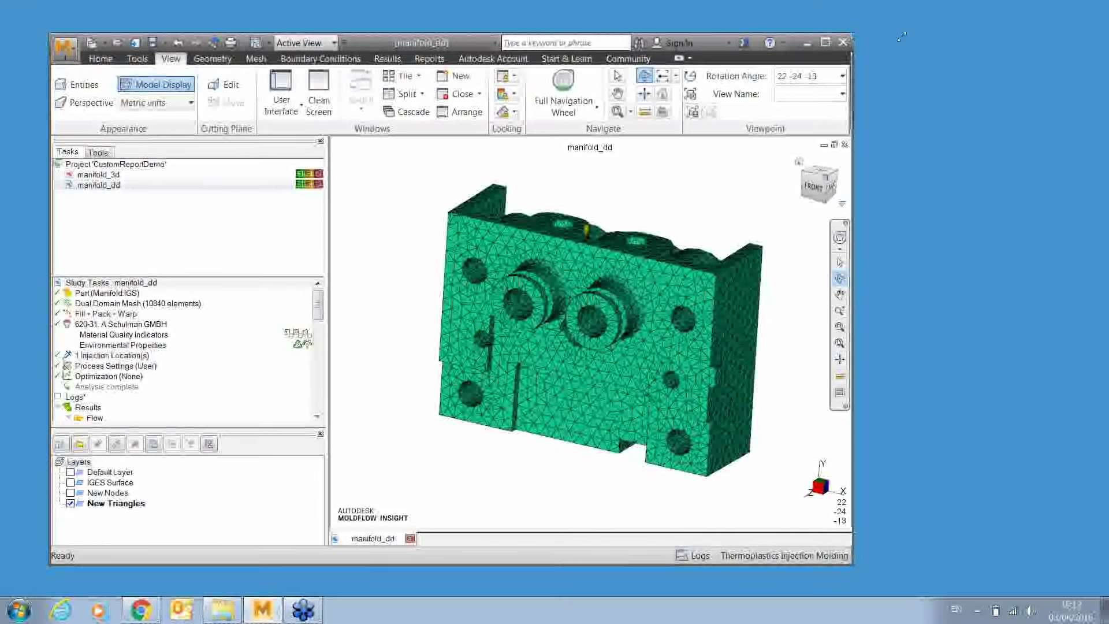
left_click_drag(940, 28, 989, 2)
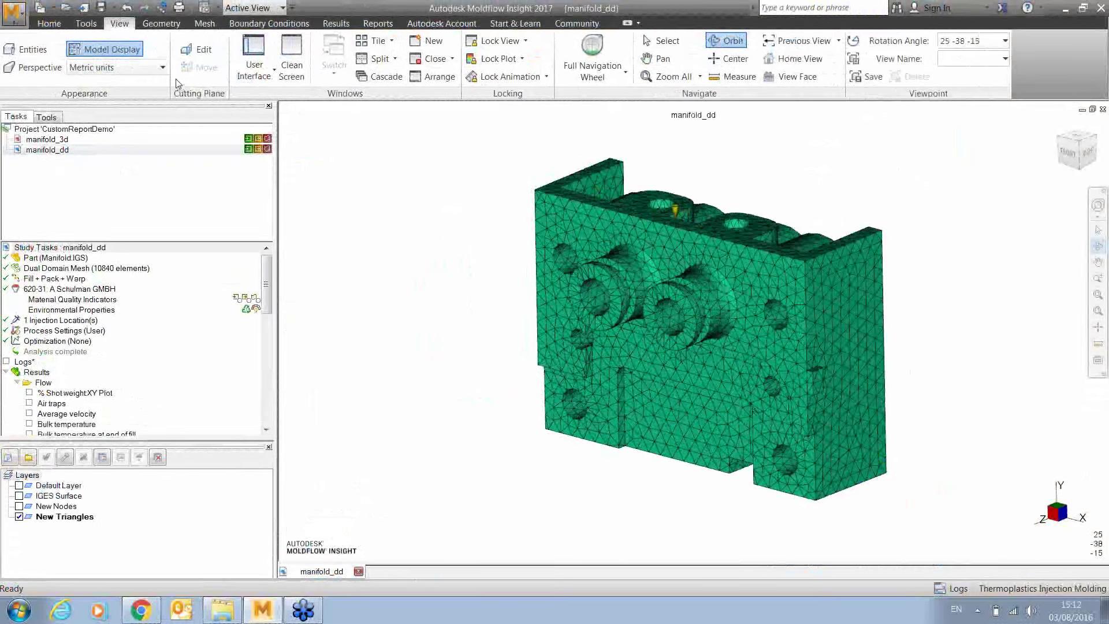
Show the Command Line window in the Moldflow user interface
left_click(254, 76)
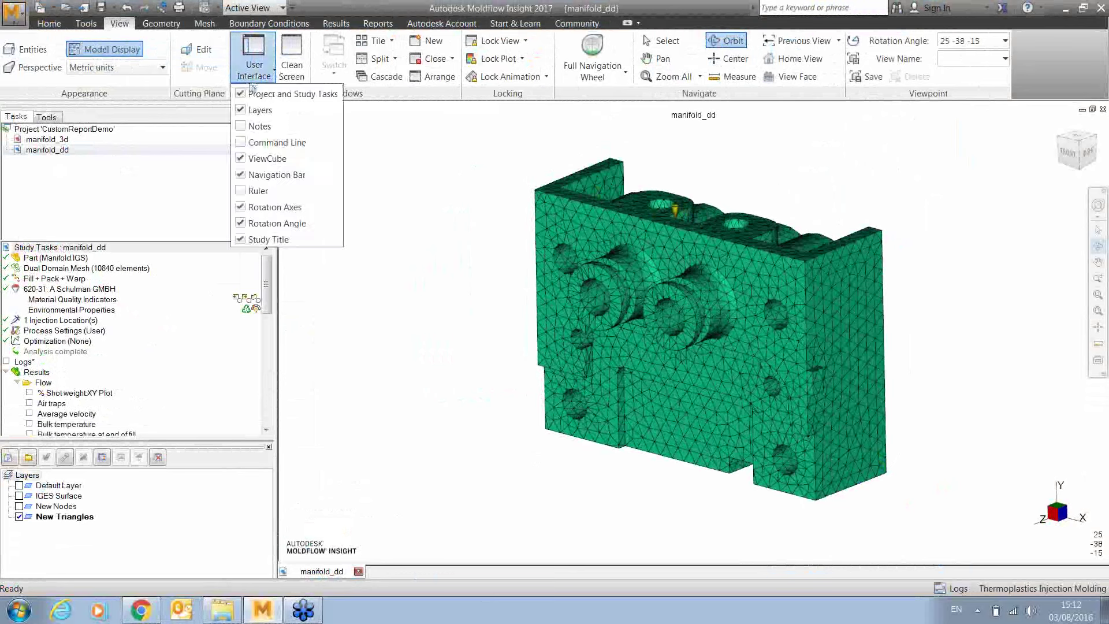
left_click(254, 143)
left_click(403, 135)
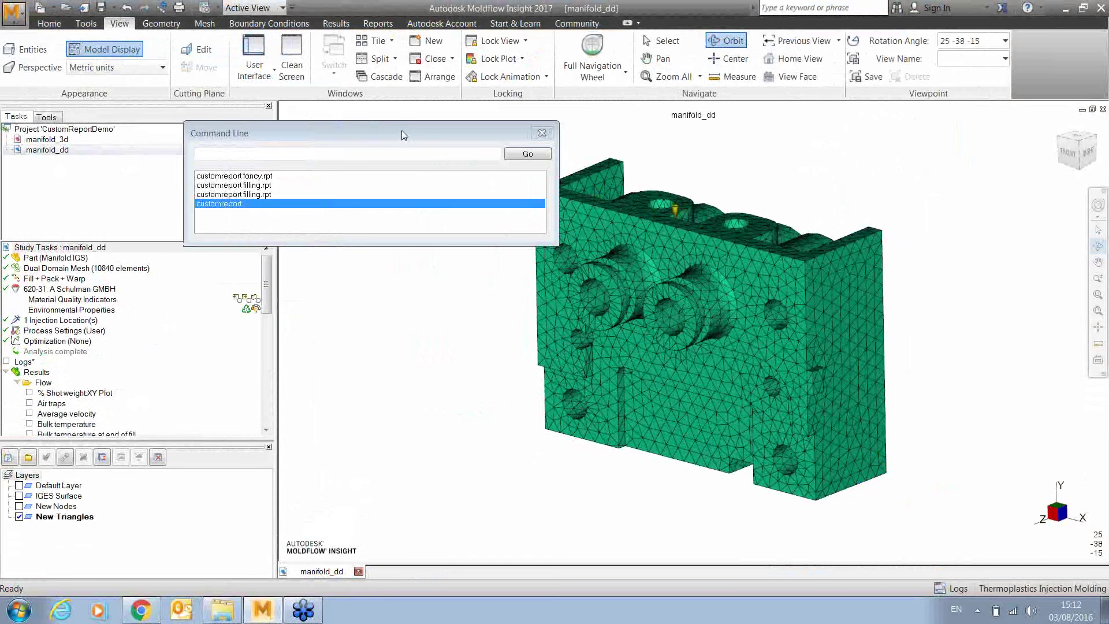
Run the customreport command without a report file for manifold_dd and dismiss the completion message
left_click(319, 159)
type("custome")
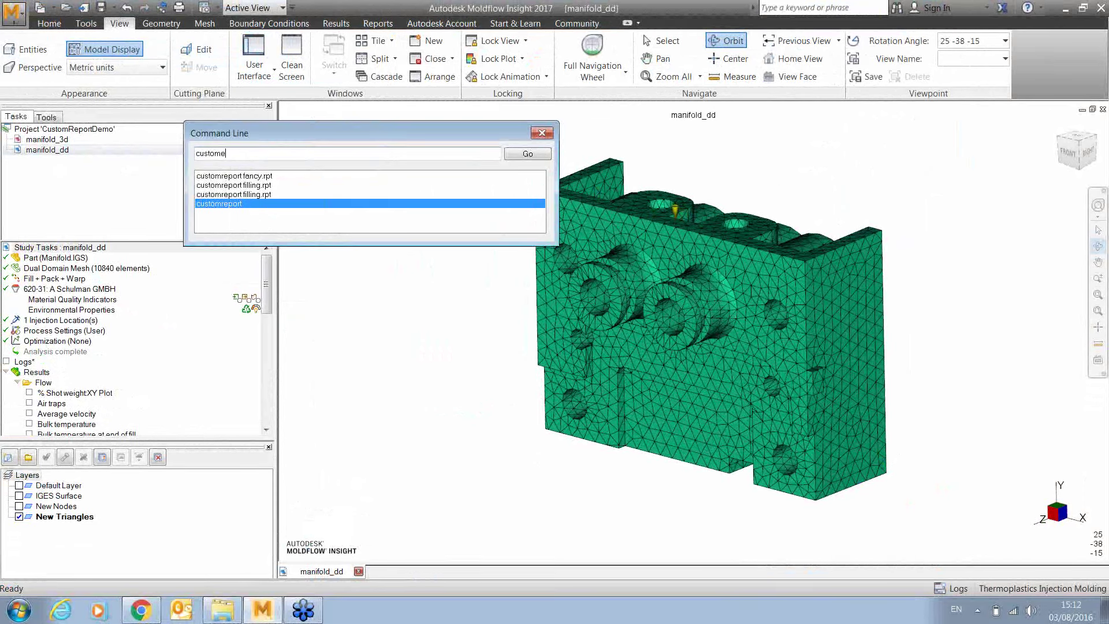
key("BackSpace")
type("report")
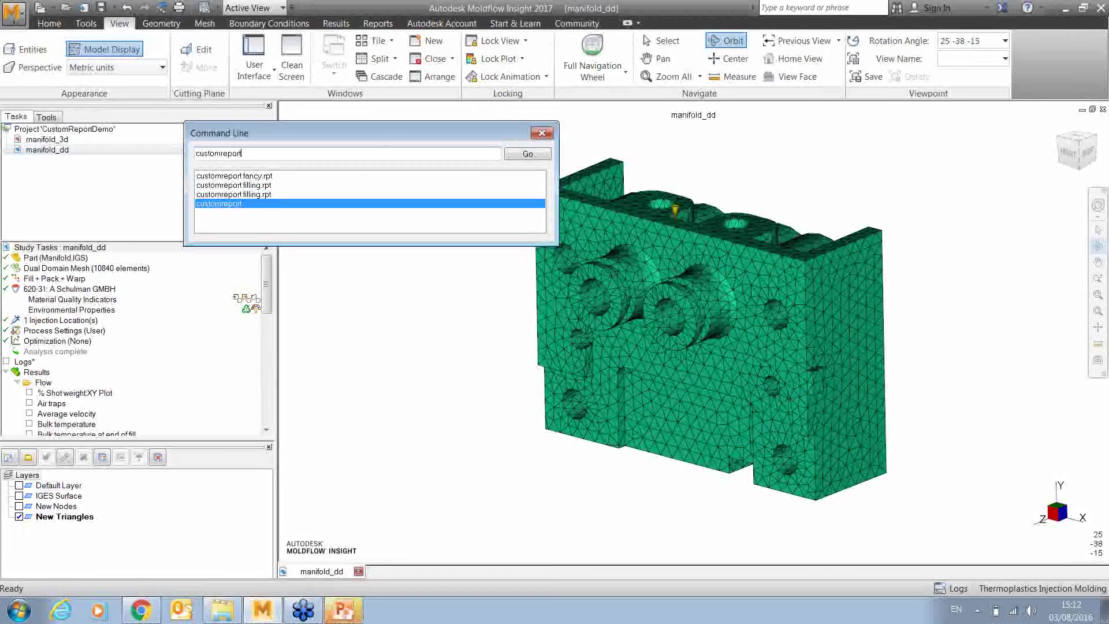
key("Return")
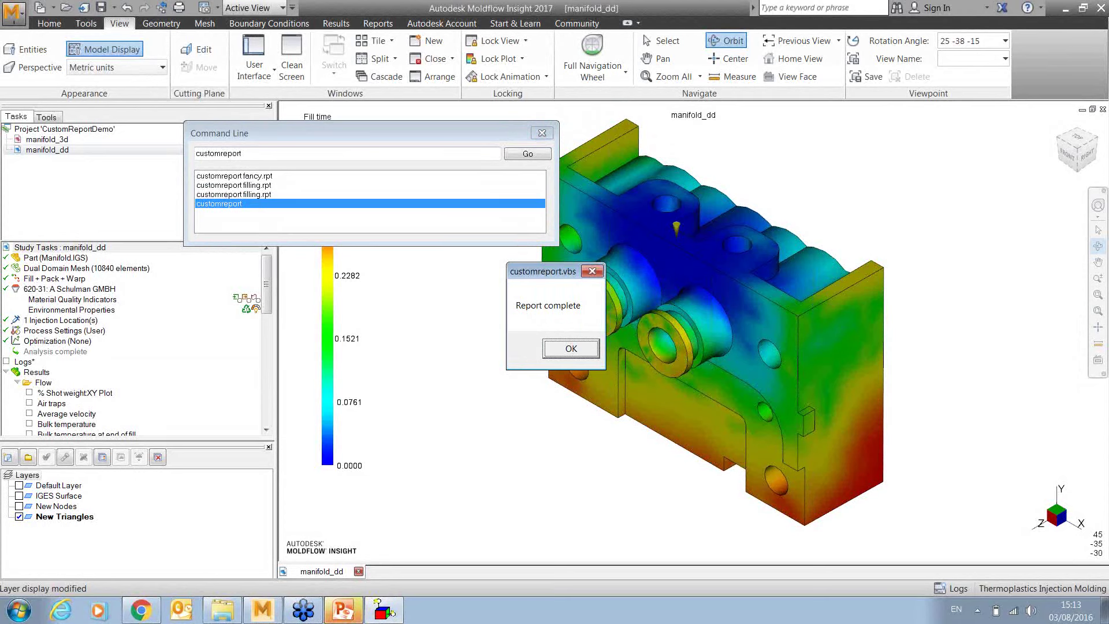
left_click(571, 349)
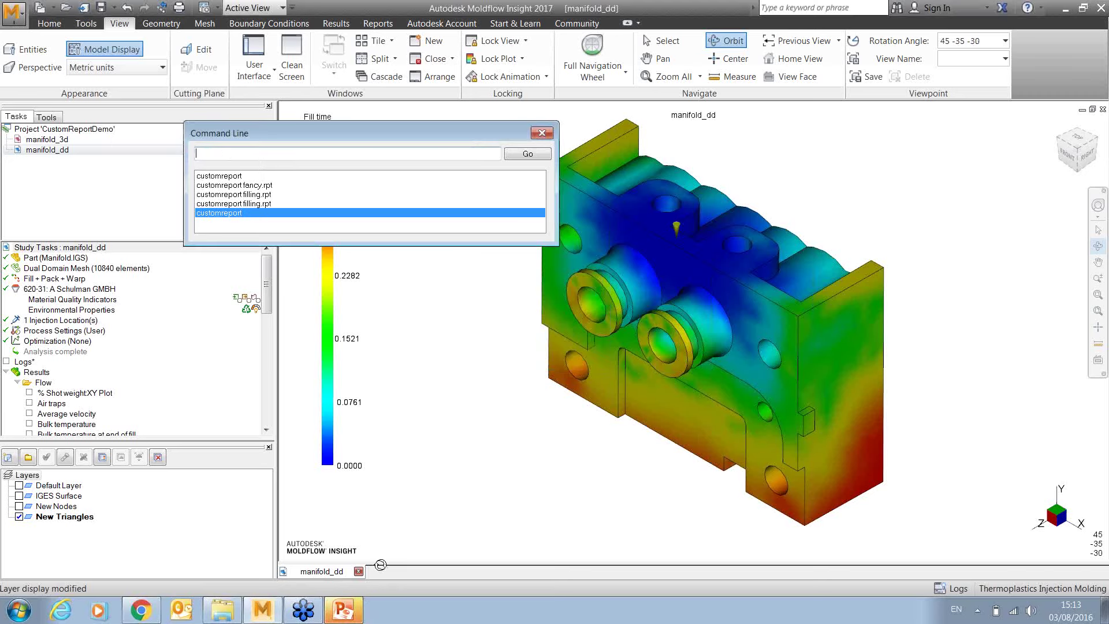
Switch to PowerPoint, review the slides of manifold_dd_default.pptx from the title page to Fill time, and close the presentation
left_click(345, 609)
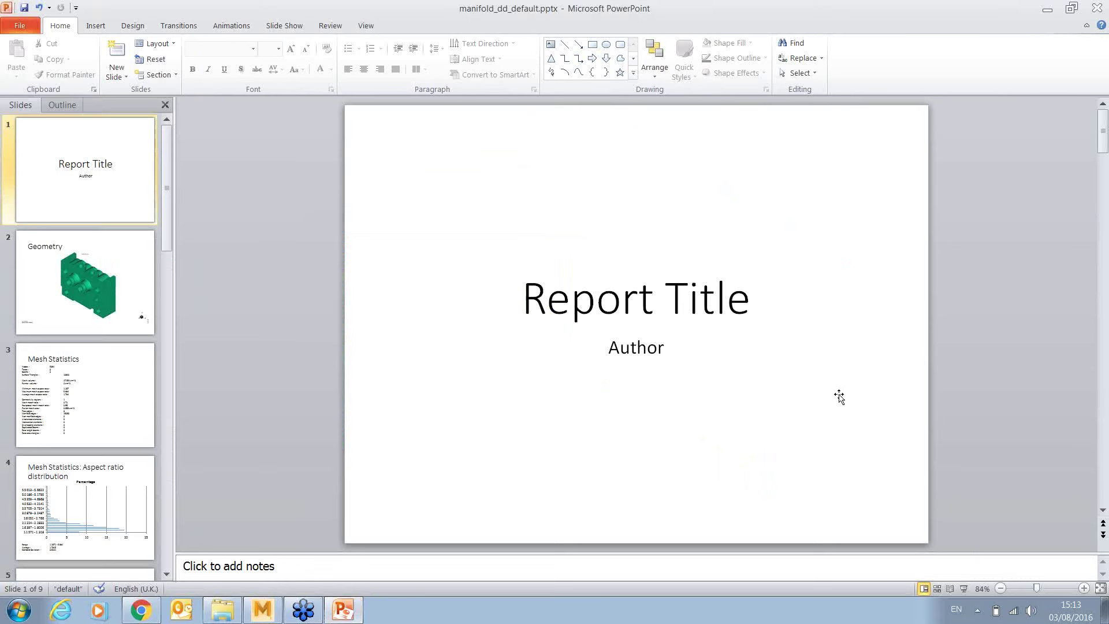
scroll(836, 389, "down", 1)
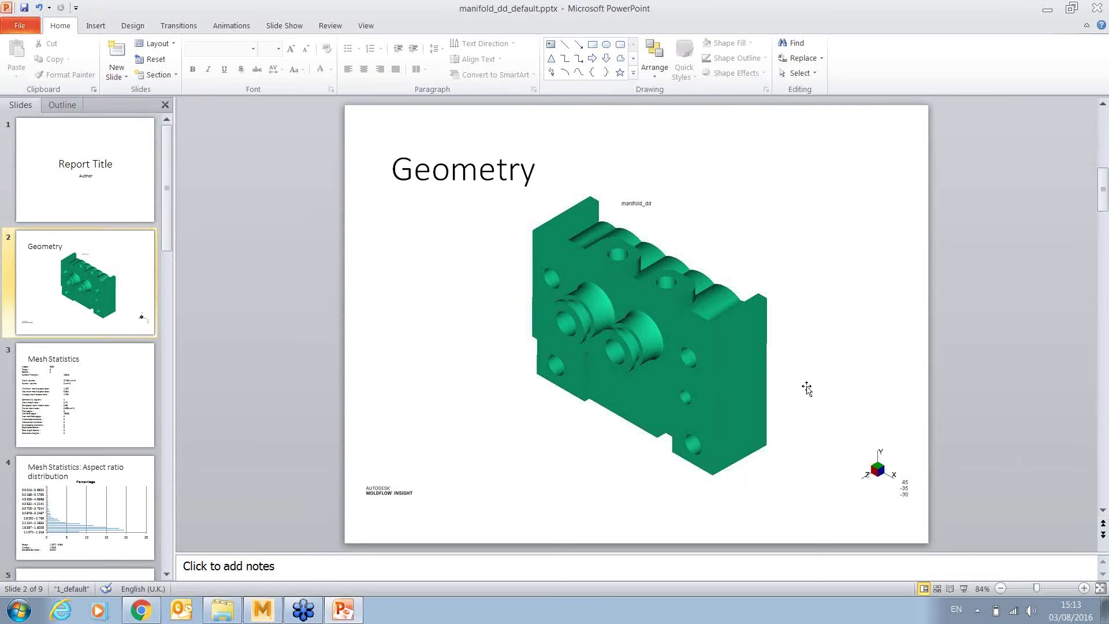
scroll(555, 350, "down", 1)
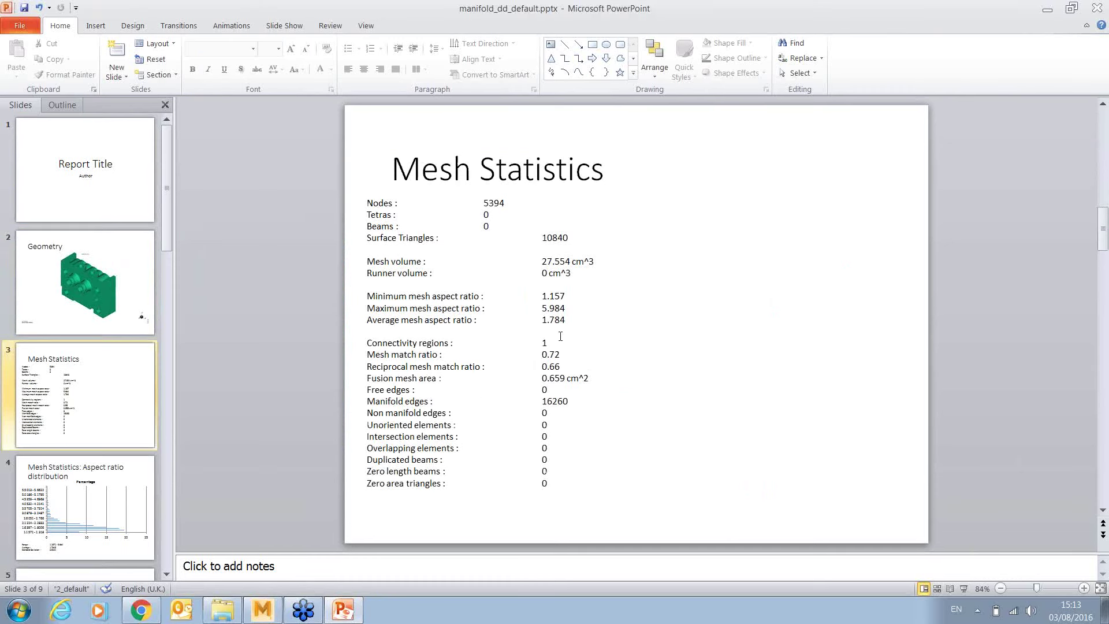
scroll(559, 337, "down", 1)
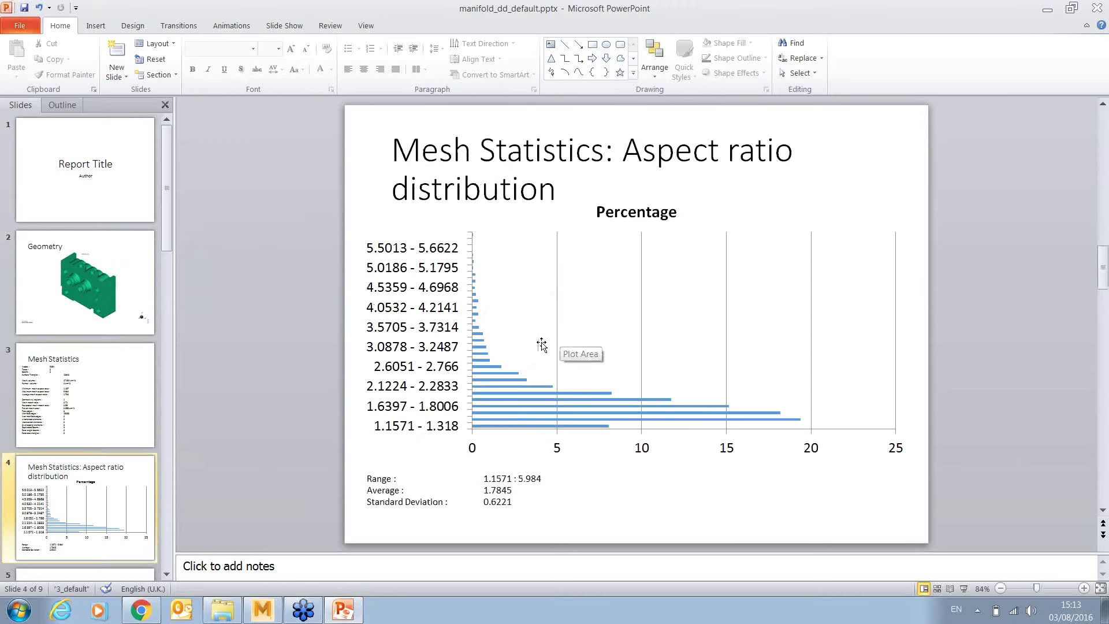
scroll(562, 329, "down", 1)
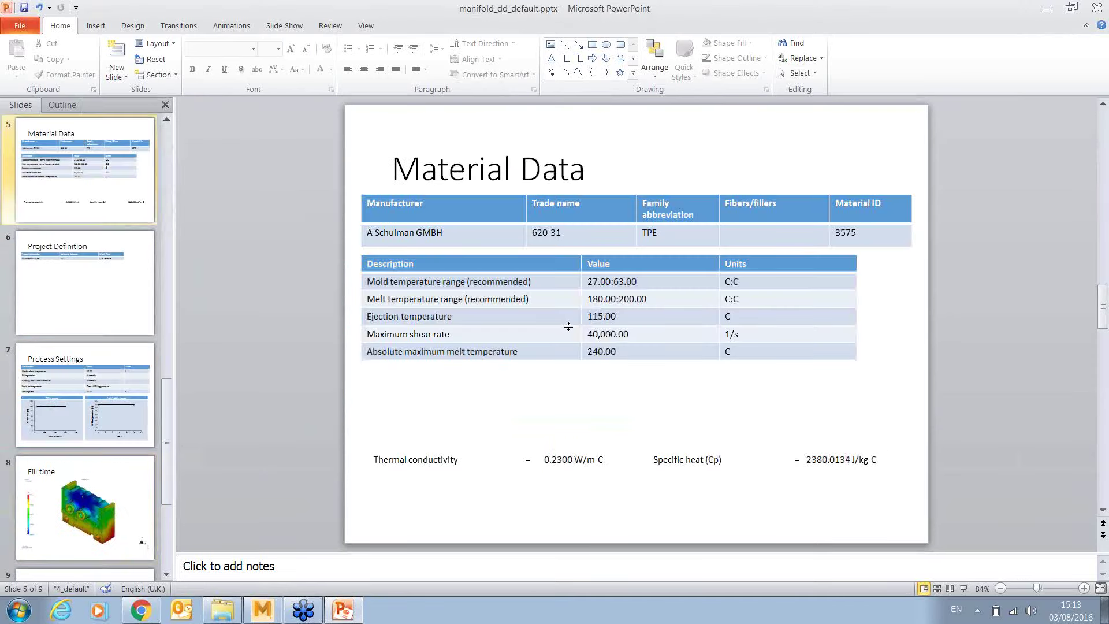
scroll(578, 332, "down", 1)
scroll(579, 330, "down", 2)
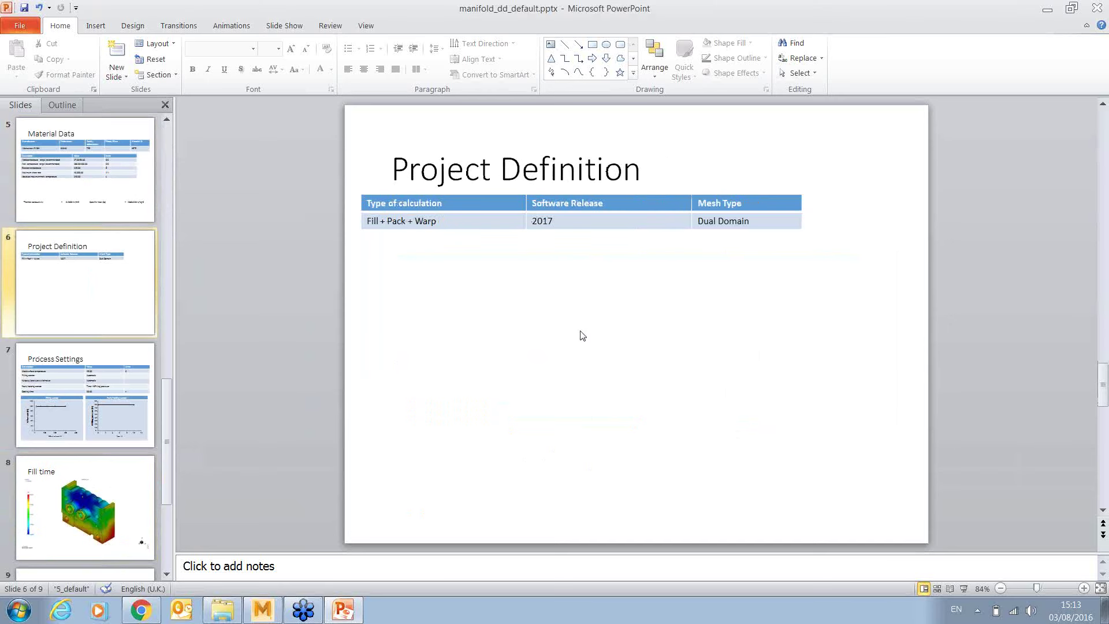
scroll(581, 334, "down", 1)
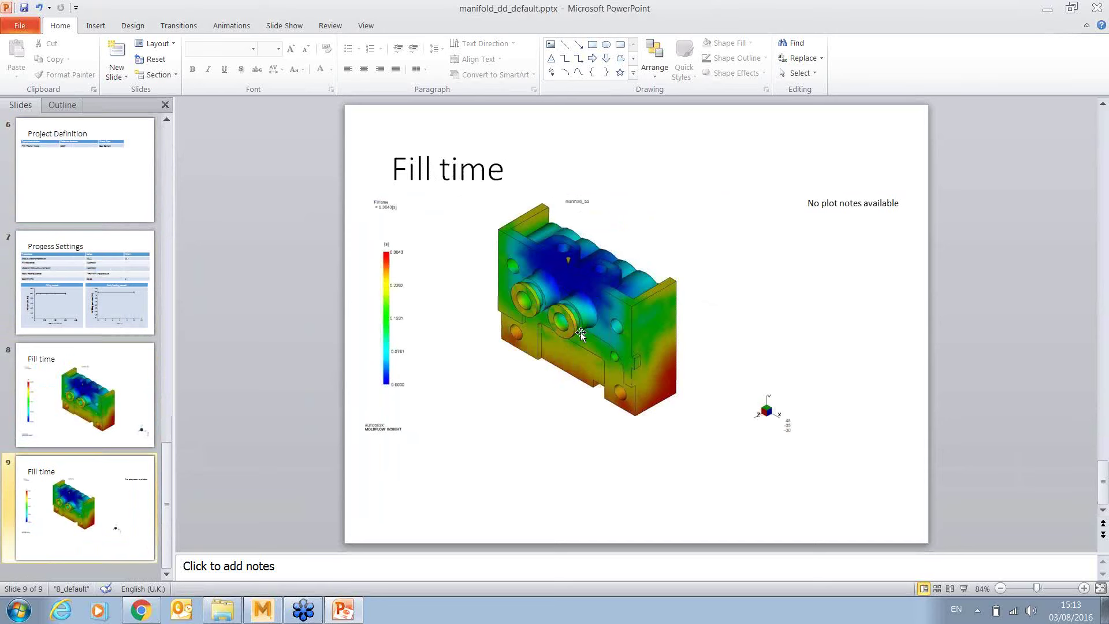
left_click(1097, 8)
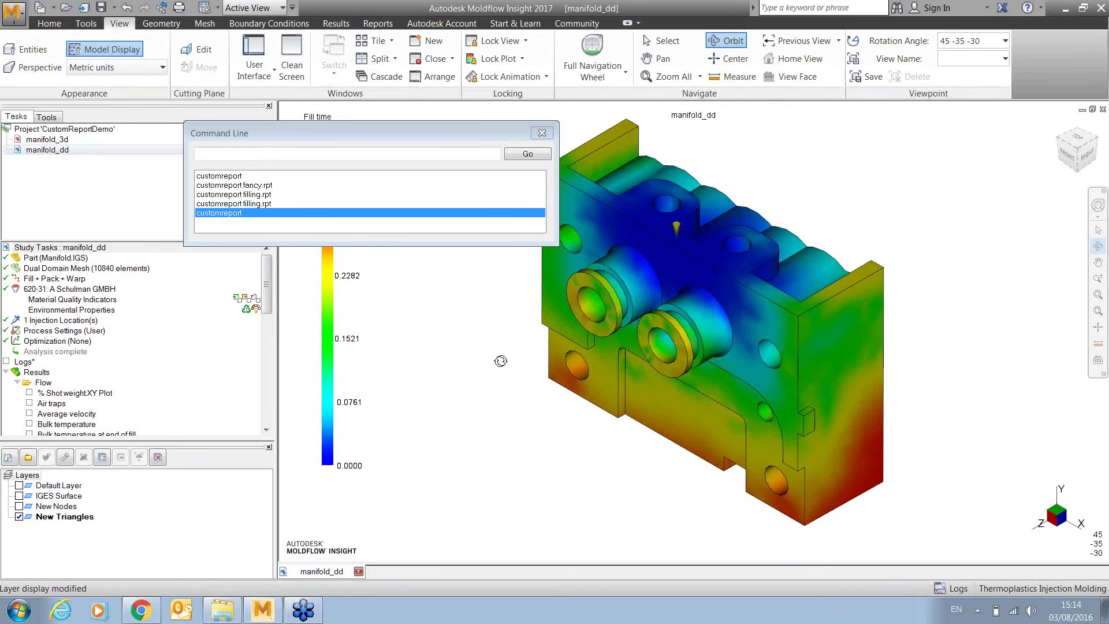
Run customreport with filling.rpt for manifold_dd and open the generated filling report in PowerPoint
key("Escape")
left_click(239, 205)
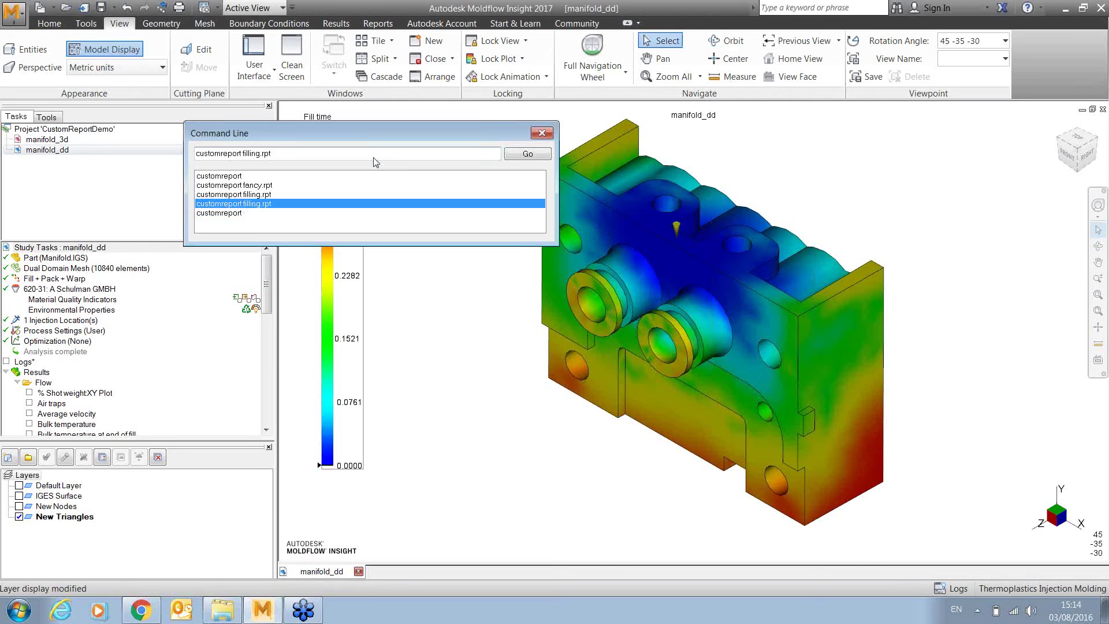
key("BackSpace")
key("BackSpace")
key("BackSpace")
type(",rp")
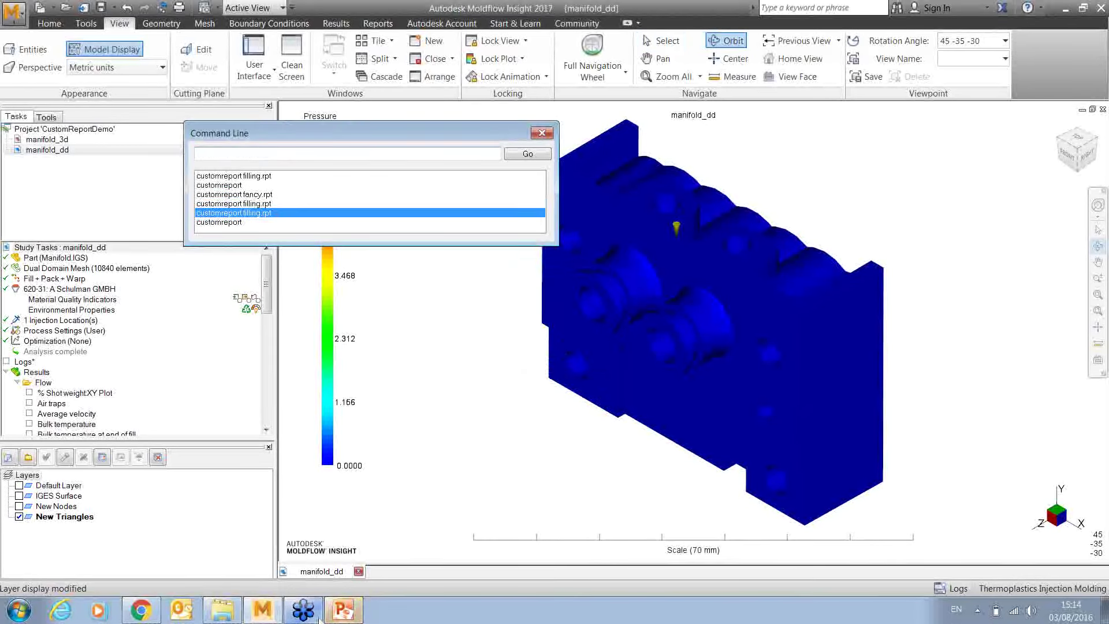
left_click(343, 610)
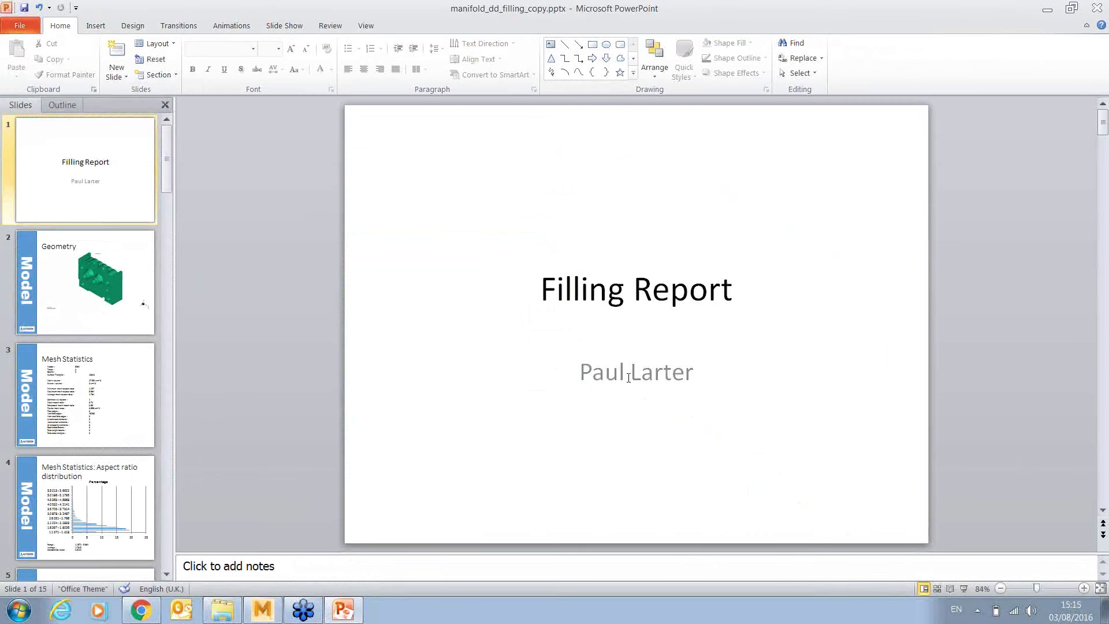
scroll(549, 317, "down", 1)
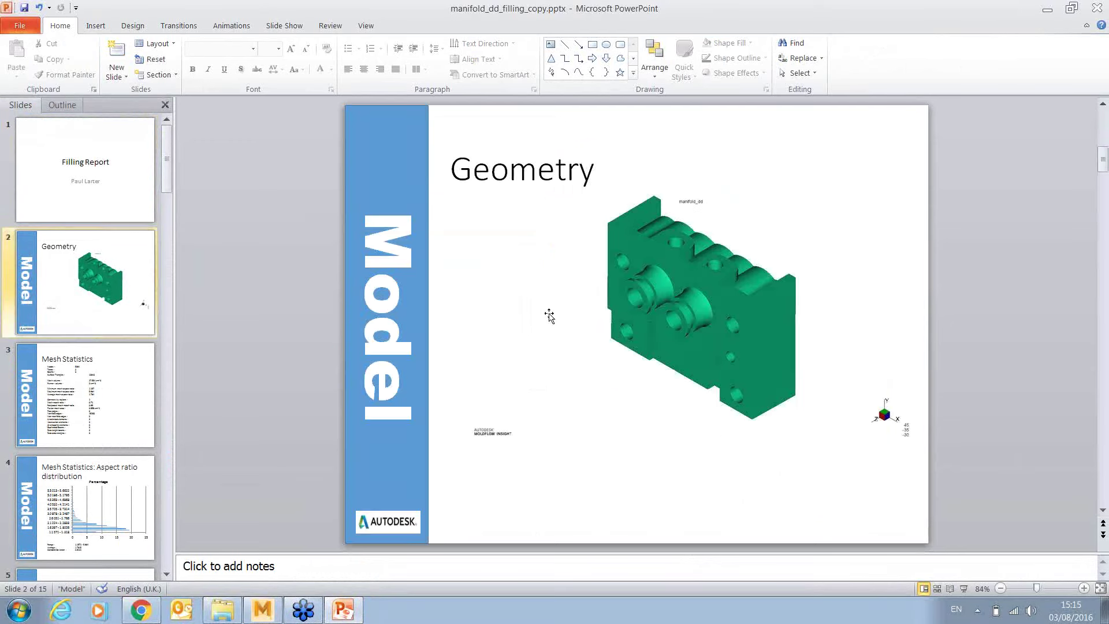
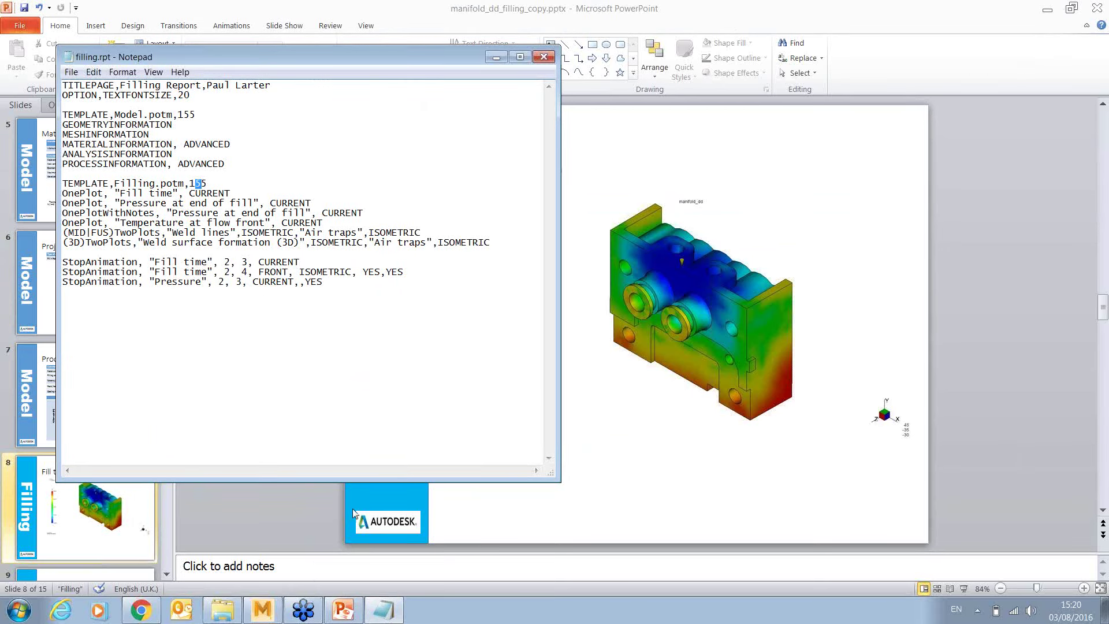
Examine the command, plot name and view parameter of the OnePlot "Fill time" line in filling.rpt, narrowing the Notepad window
left_click(65, 195)
left_click_drag(65, 195, 103, 195)
left_click_drag(560, 172, 488, 172)
left_click_drag(120, 193, 173, 193)
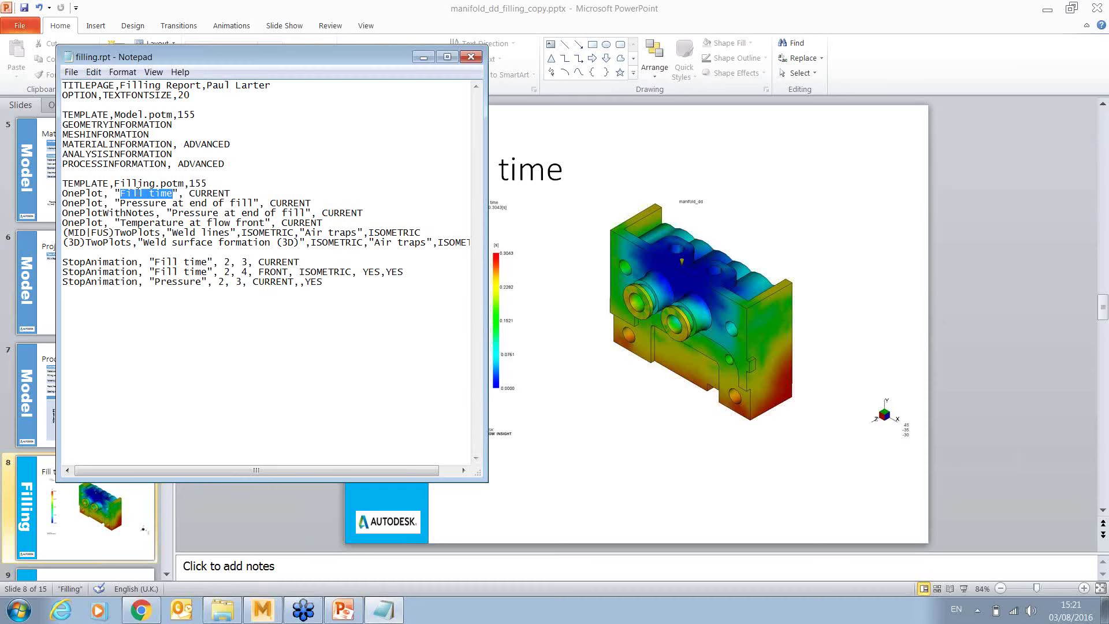
left_click(149, 193)
left_click_drag(190, 193, 232, 193)
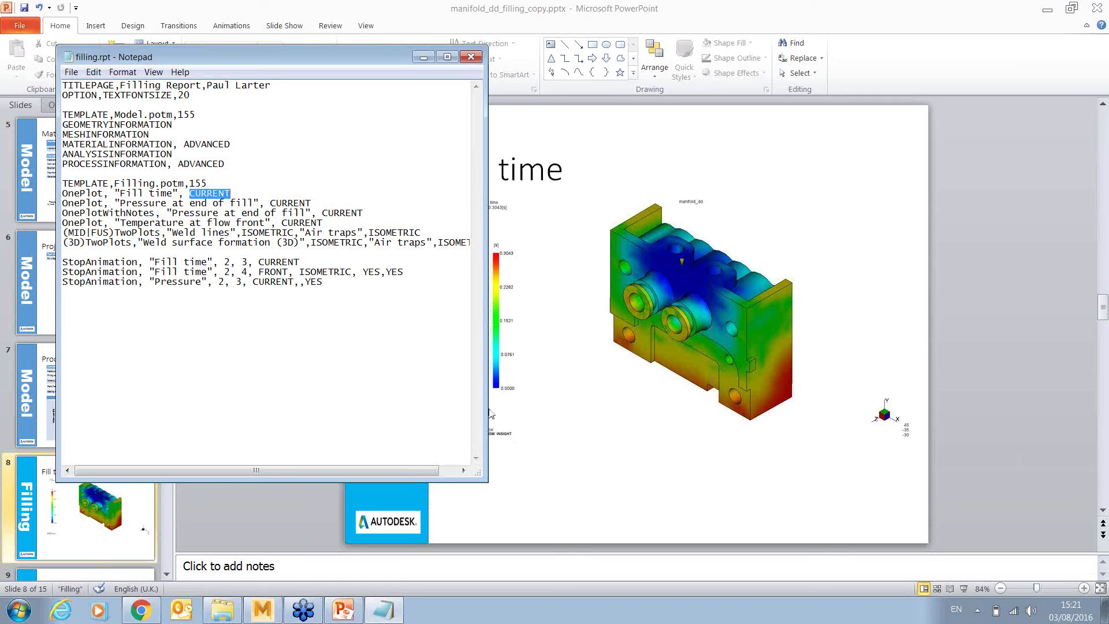
Delete the CURRENT view parameter from the OnePlot "Fill time" line in filling.rpt
left_click(245, 194)
key("BackSpace")
key("BackSpace")
key("BackSpace")
key("BackSpace")
key("BackSpace")
key("BackSpace")
key("BackSpace")
View the first Pressure at end of fill slide, and set the matching OnePlot line's view in filling.rpt to TOP
left_click(580, 465)
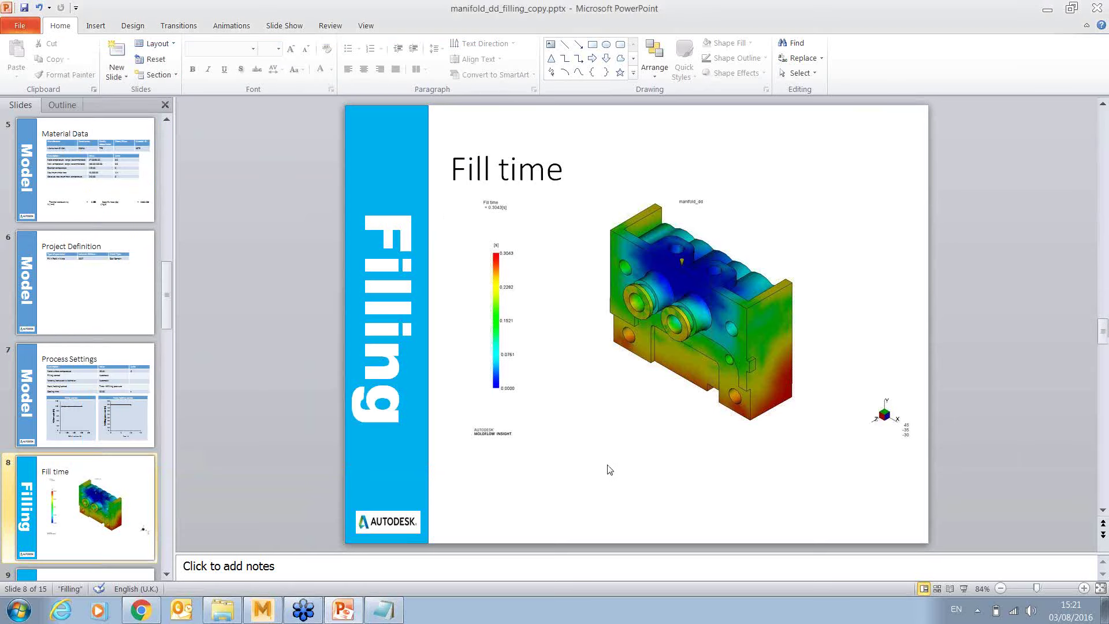
scroll(609, 469, "down", 1)
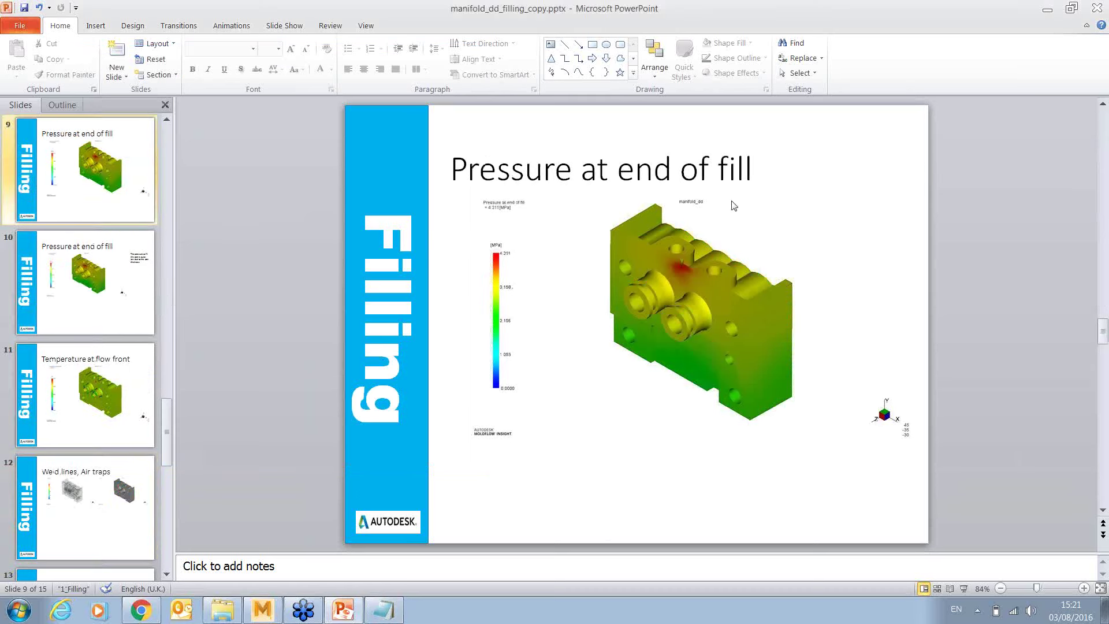
key("alt+Tab")
left_click_drag(126, 203, 63, 203)
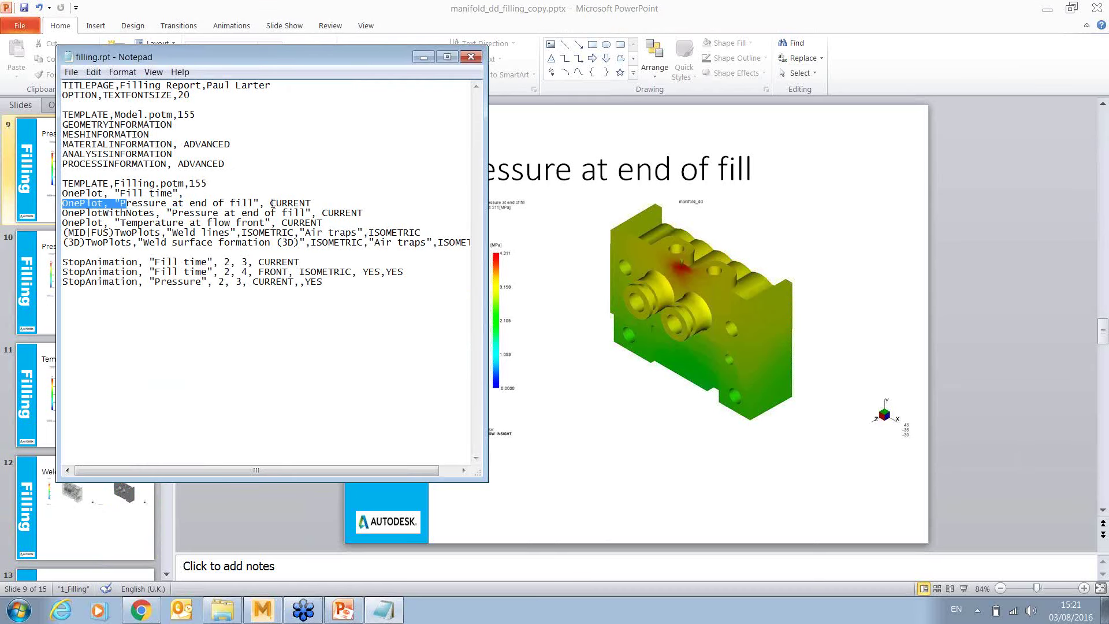
left_click_drag(274, 203, 311, 203)
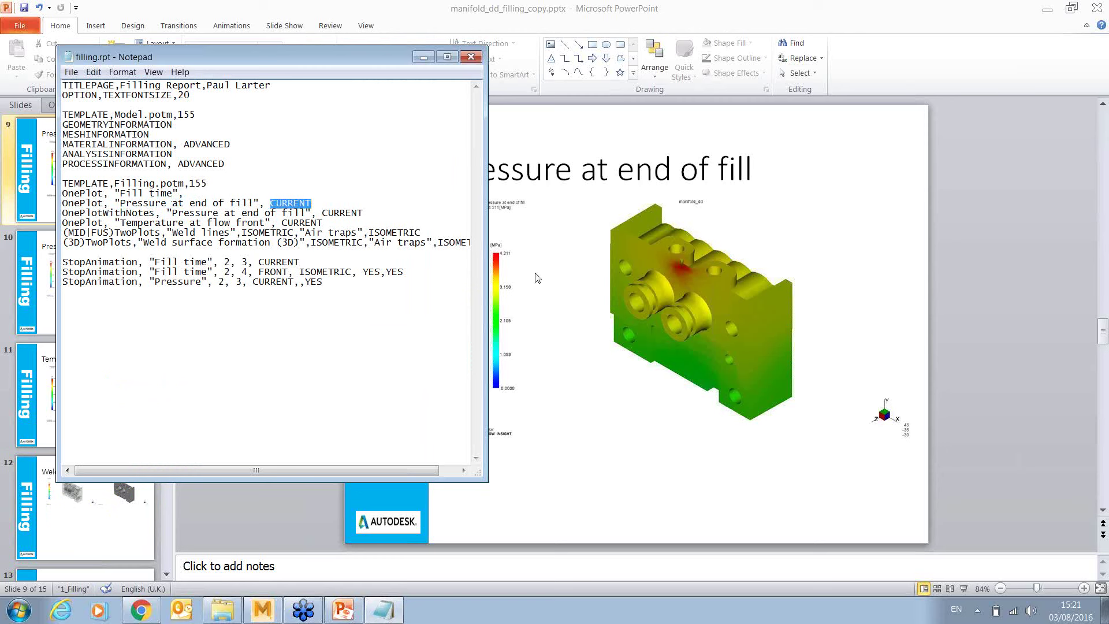
type("TOP")
Compare the Pressure at end of fill slide containing plot notes with the OnePlotWithNotes line in filling.rpt
left_click(566, 464)
scroll(682, 422, "down", 1)
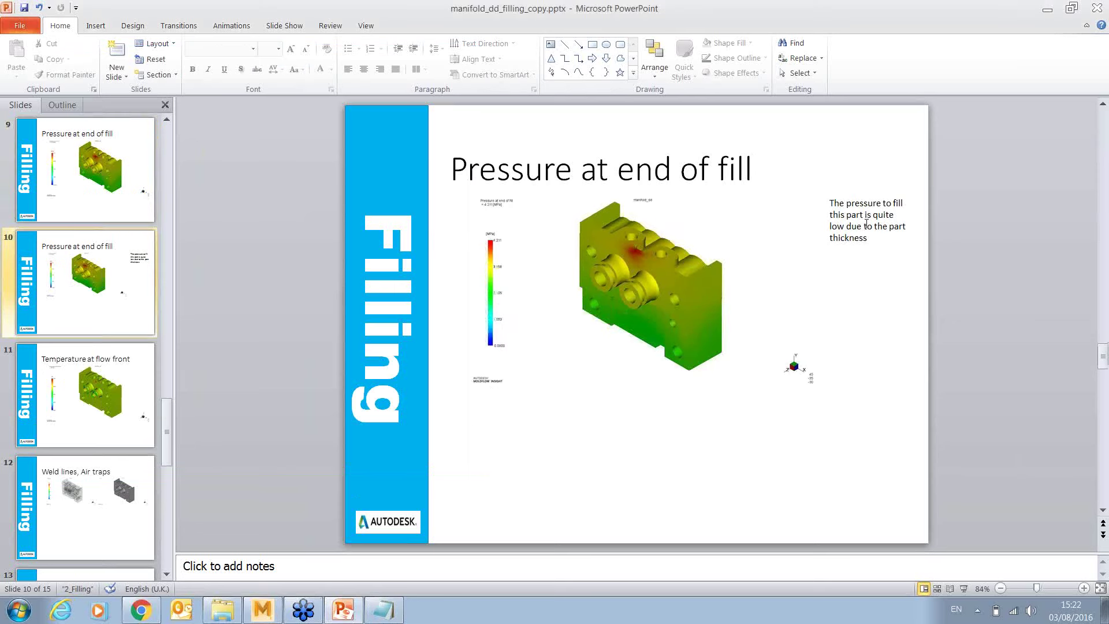
left_click(383, 610)
left_click_drag(64, 215, 156, 215)
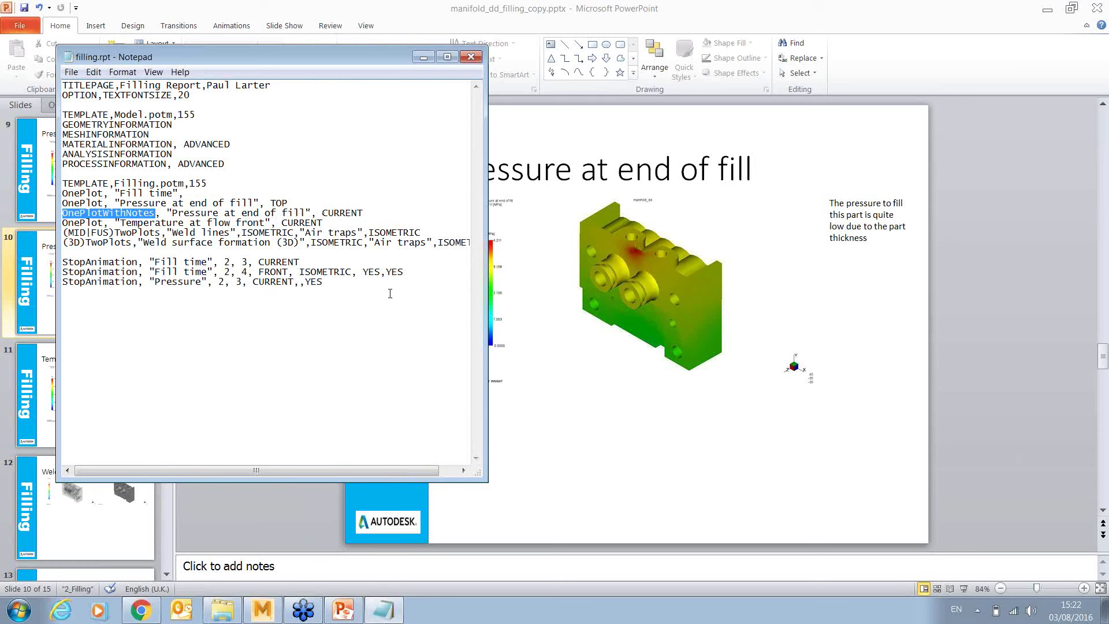
left_click(342, 329)
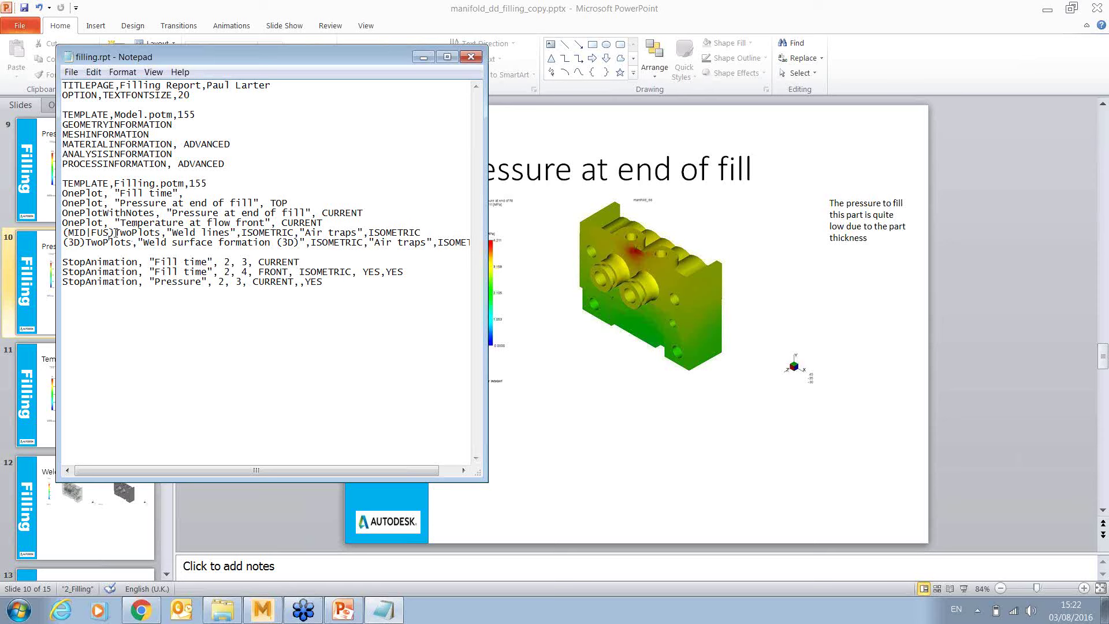
Examine the (MID|FUS)TwoPlots line in filling.rpt against the Weld lines, Air traps slide, and return to the Notepad file
left_click_drag(115, 233, 127, 233)
left_click(245, 352)
left_click_drag(118, 232, 156, 234)
left_click_drag(171, 233, 294, 232)
left_click_drag(305, 233, 357, 229)
left_click(625, 446)
scroll(625, 446, "down", 2)
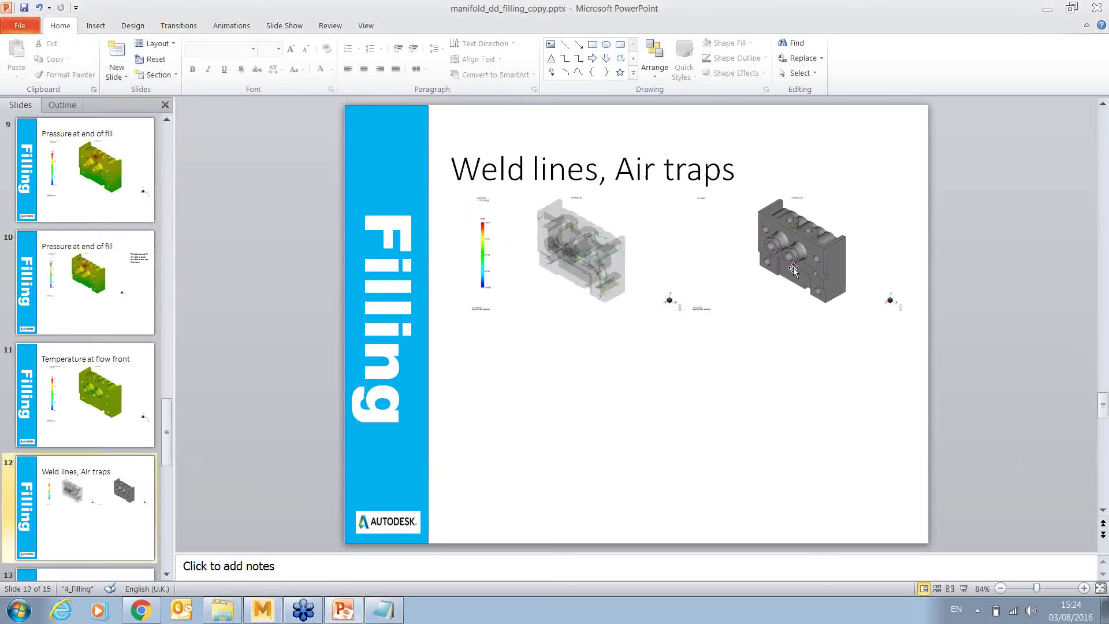
left_click(382, 609)
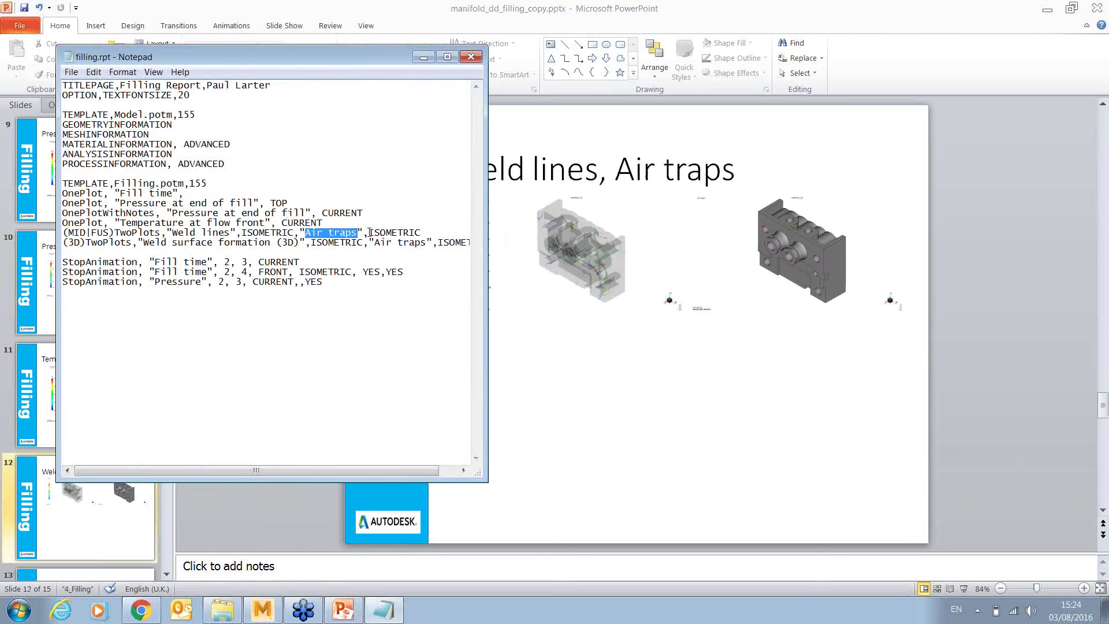
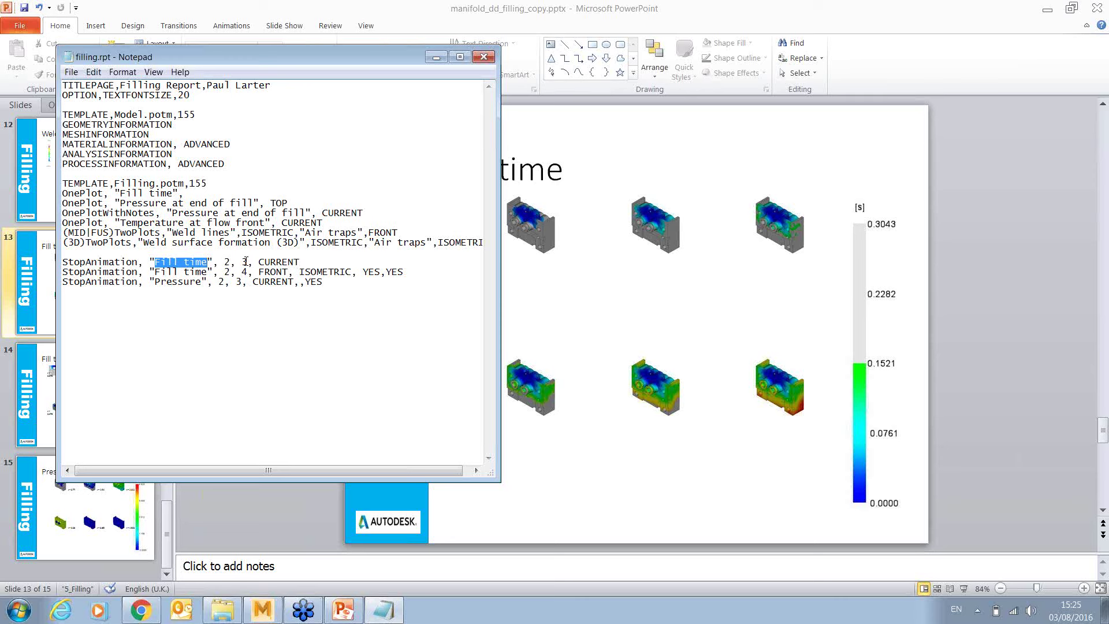
Add TOP as the second view, after CURRENT, in the first StopAnimation "Fill time" line of filling.rpt
left_click_drag(258, 261, 302, 262)
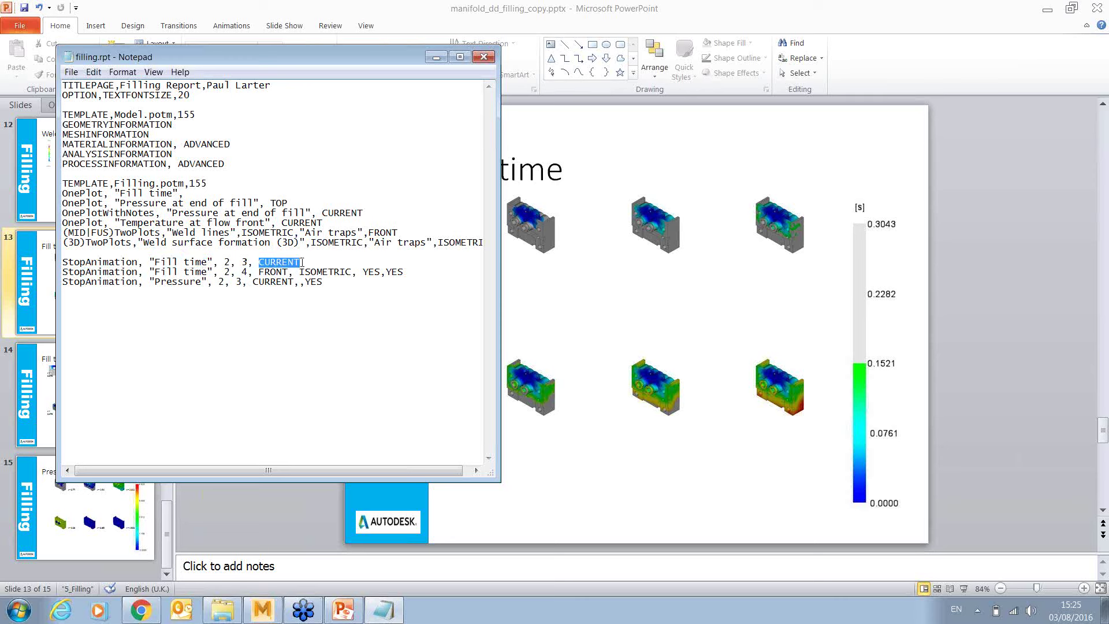
left_click(349, 341)
left_click_drag(264, 263, 297, 263)
left_click(305, 261)
type("TOP")
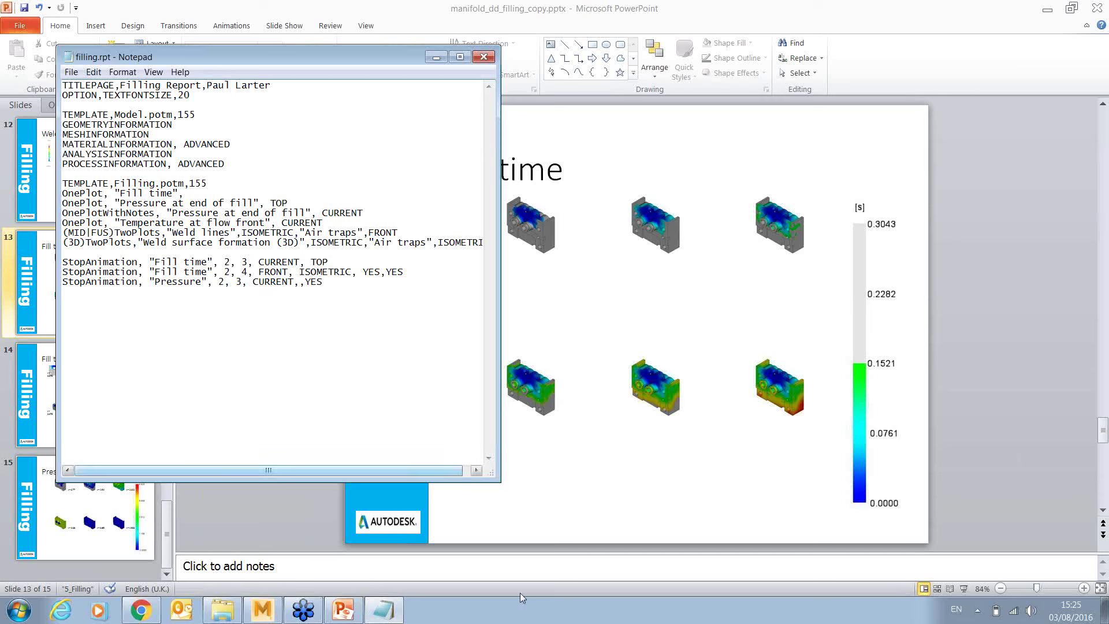
Examine the second StopAnimation "Fill time" line's layout, view and YES parameters against the matching Fill time slide
left_click(623, 467)
scroll(623, 467, "down", 1)
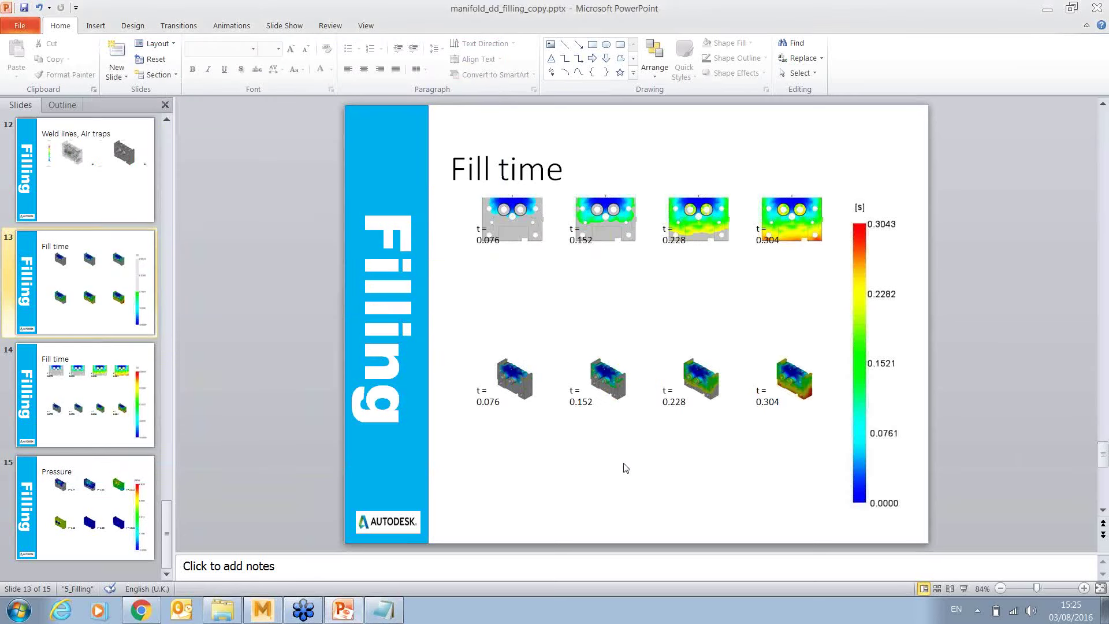
left_click(384, 610)
left_click_drag(63, 272, 195, 274)
left_click(157, 271)
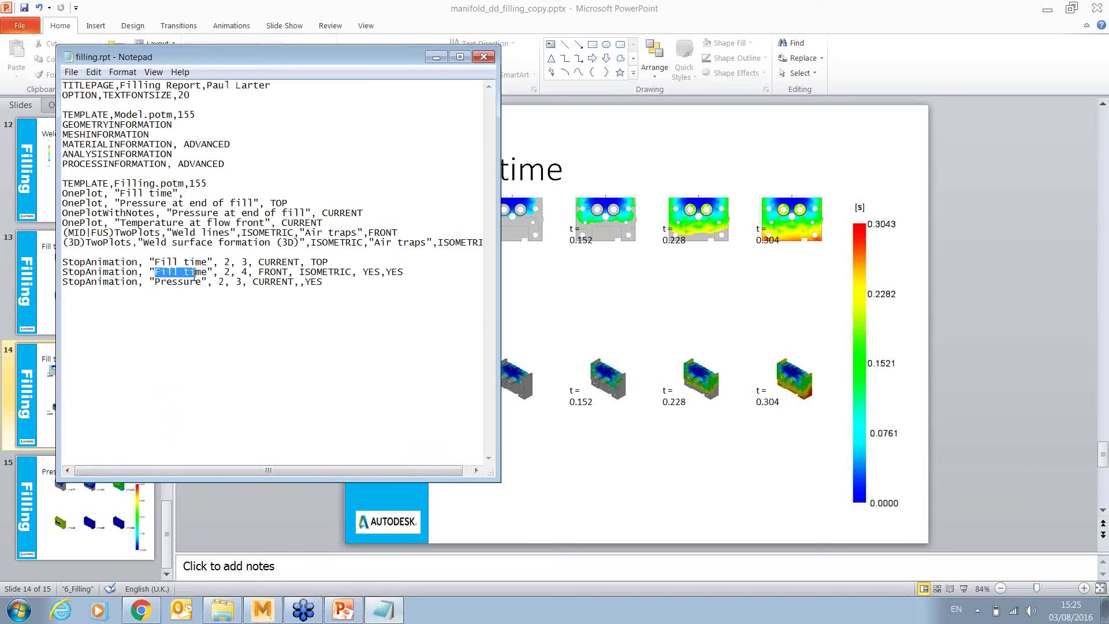
double_click(227, 272)
left_click_drag(235, 271, 288, 271)
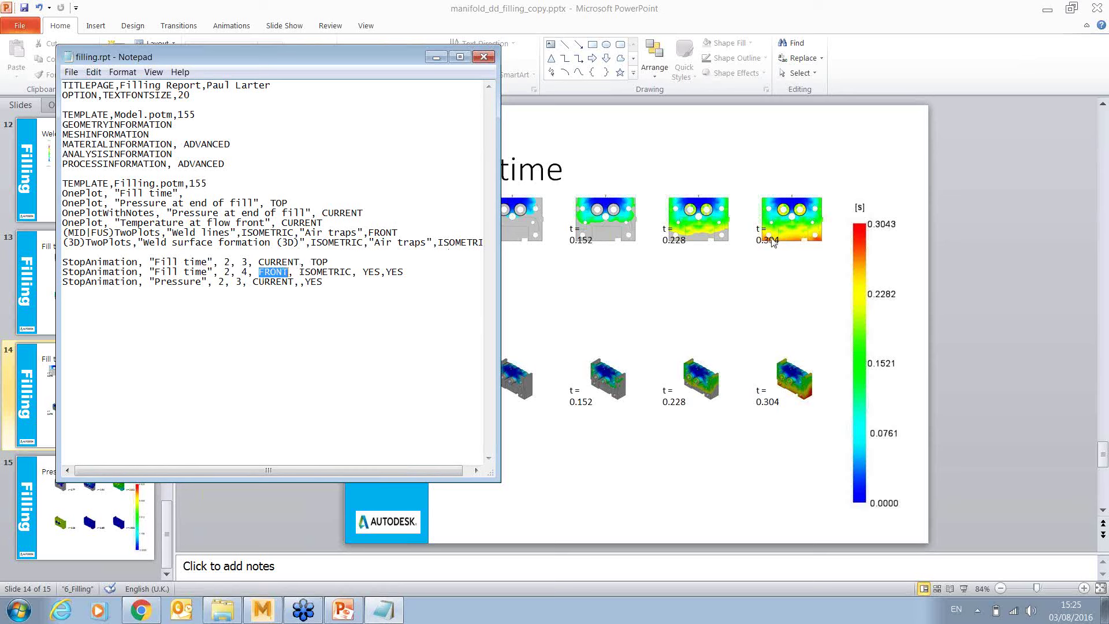
left_click_drag(301, 271, 380, 272)
left_click(393, 273)
left_click_drag(394, 273, 403, 273)
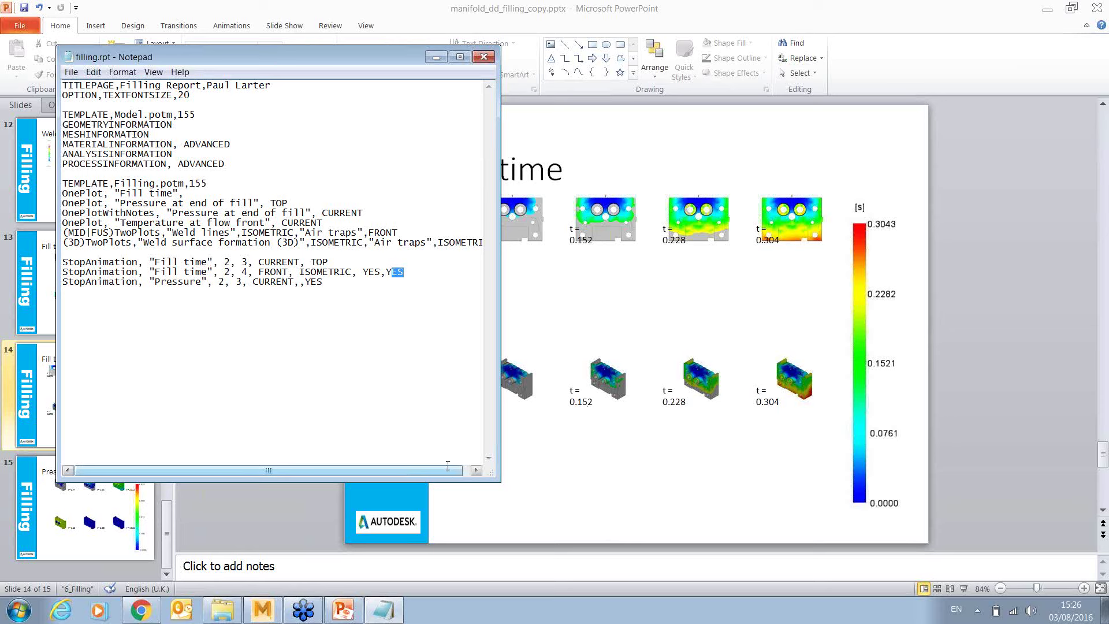
Compare the StopAnimation "Pressure" line in filling.rpt with the Pressure slide, including the omitted second view
left_click(279, 508)
scroll(638, 465, "down", 1)
left_click(383, 609)
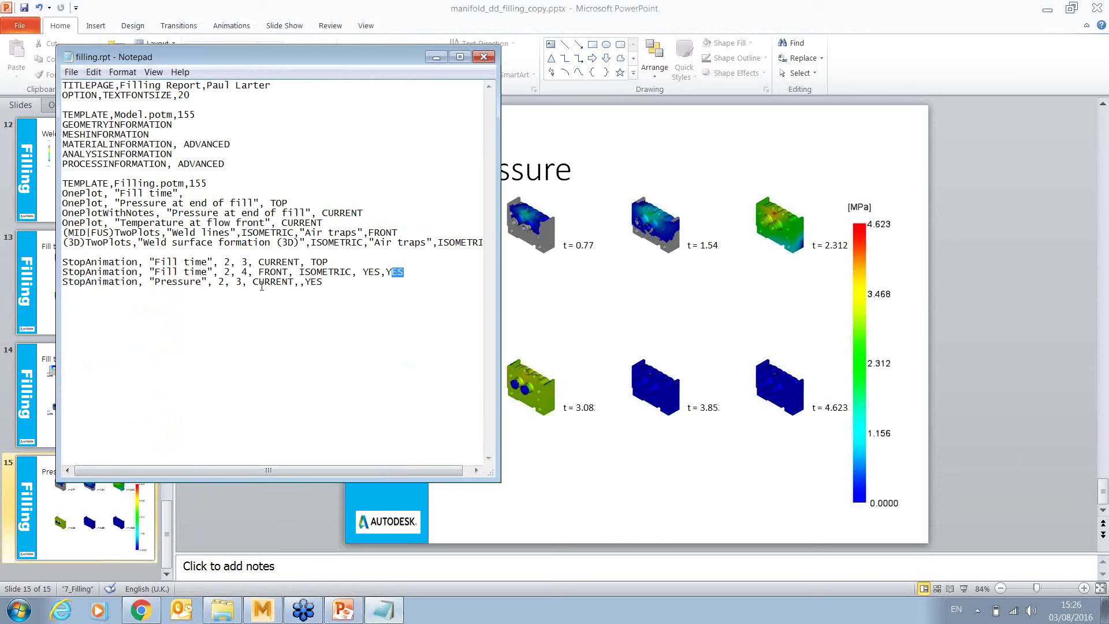
left_click(299, 282)
Save filling.rpt, and close both the file and the old filling report presentation
left_click(70, 73)
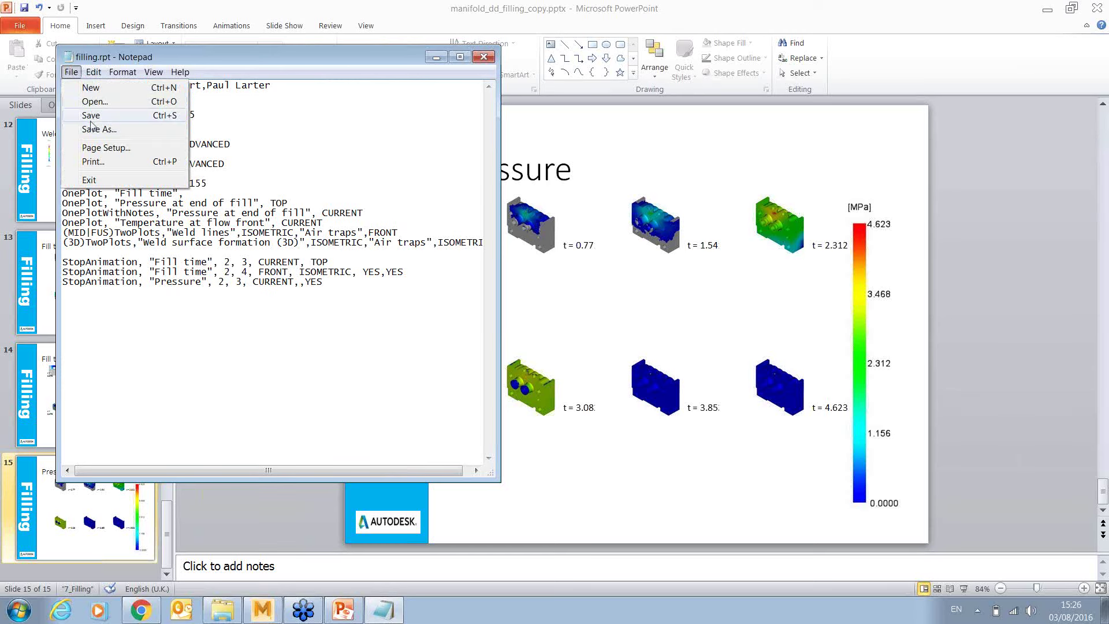
left_click(91, 117)
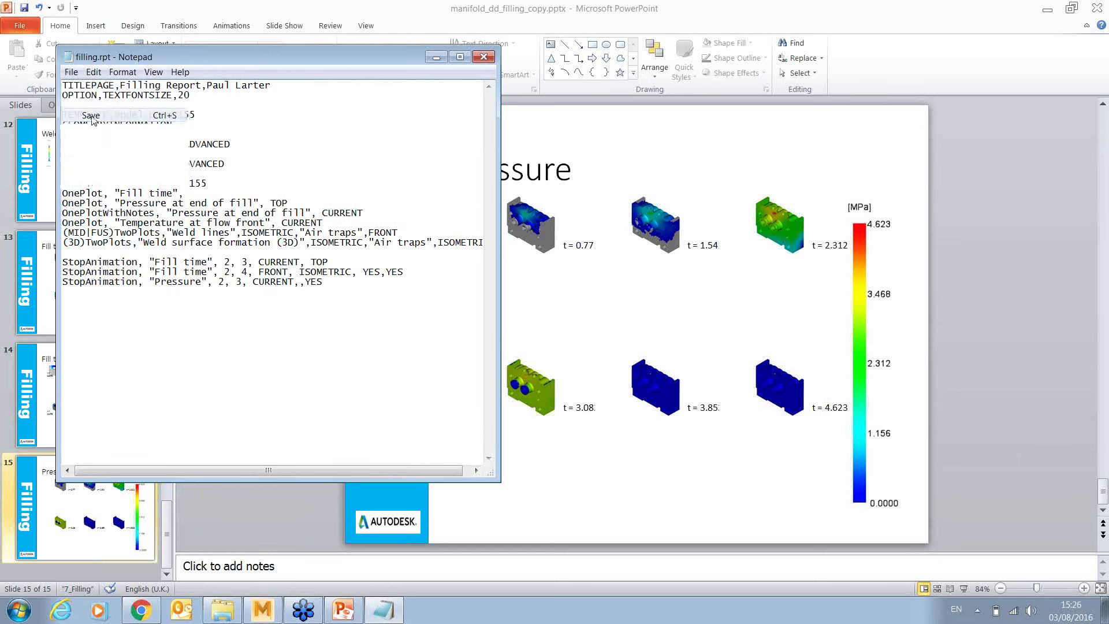
left_click(483, 56)
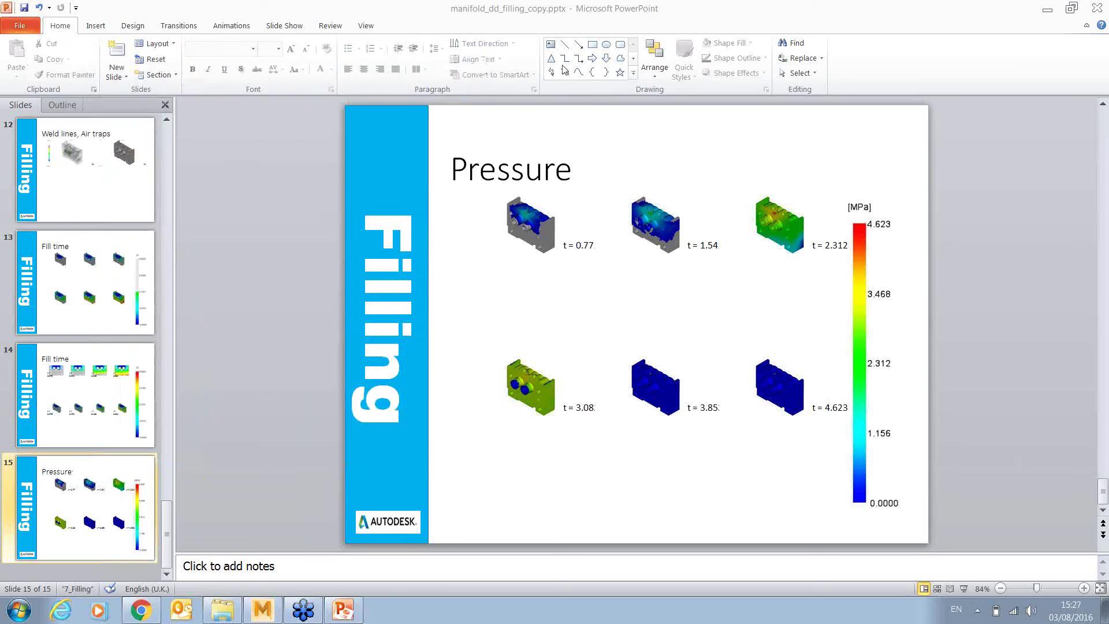
left_click(1097, 7)
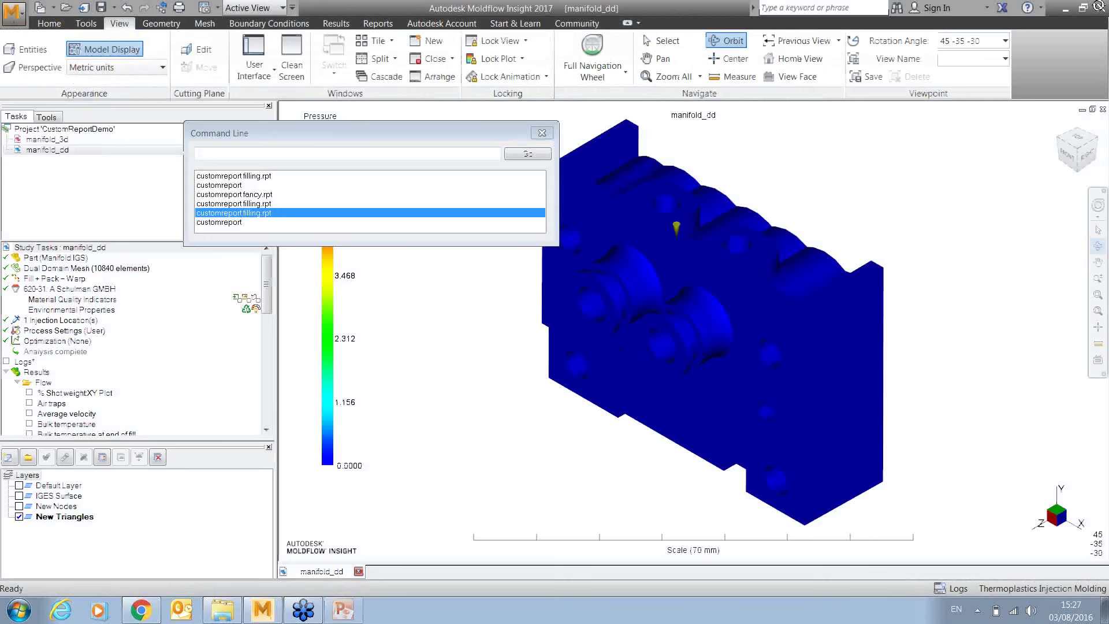
Run customreport filling.rpt in Moldflow to regenerate the report, and bring up the new presentation at its Mesh Statistics slide
left_click(522, 155)
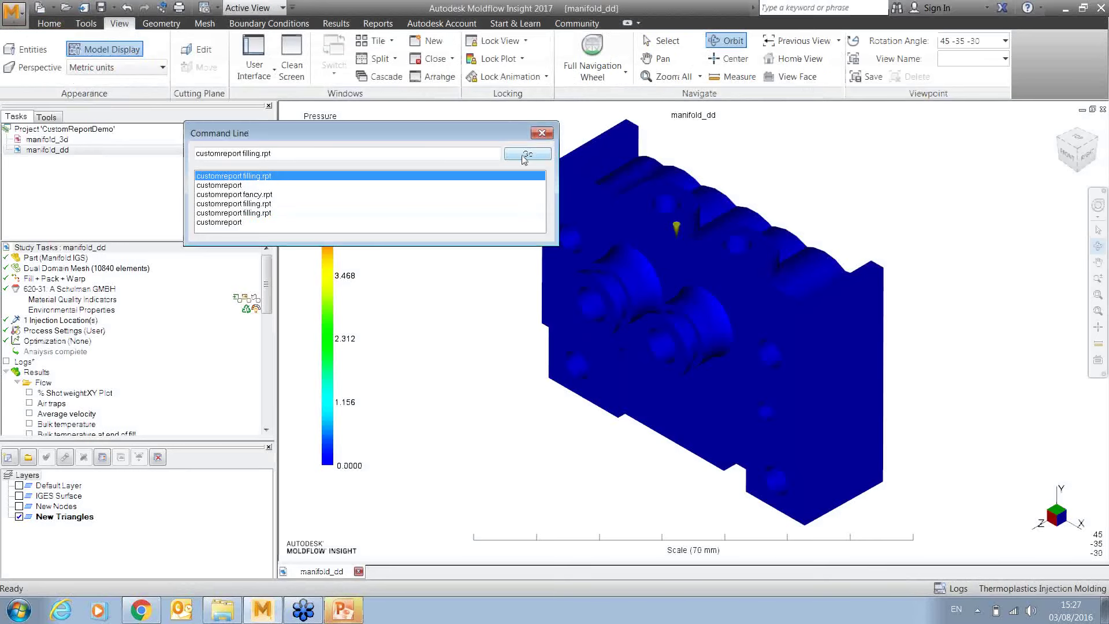
left_click(524, 155)
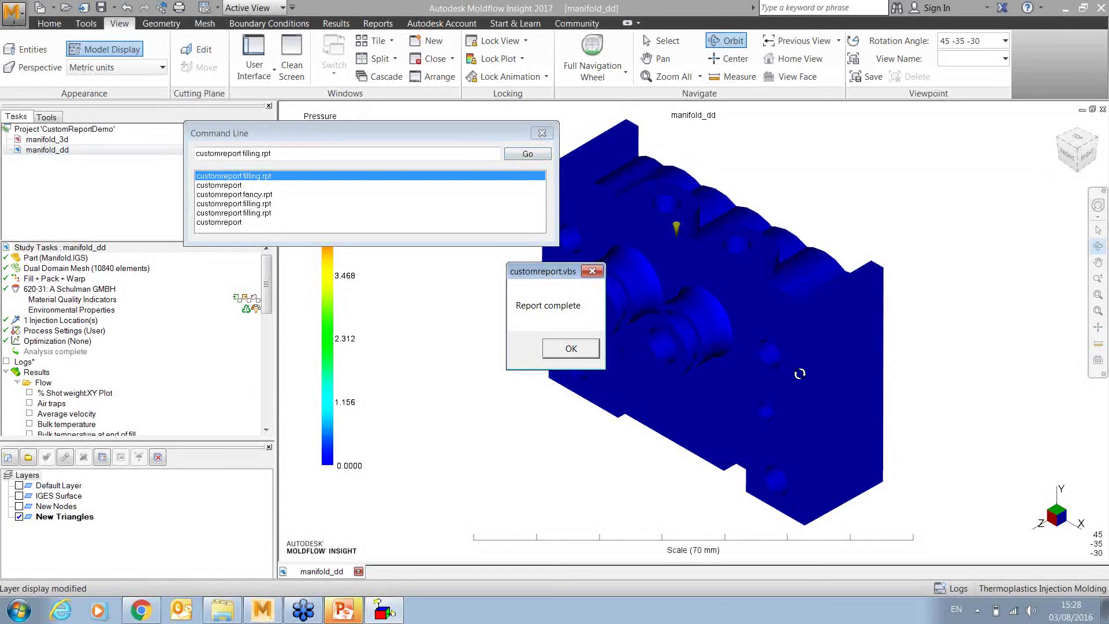
left_click(570, 349)
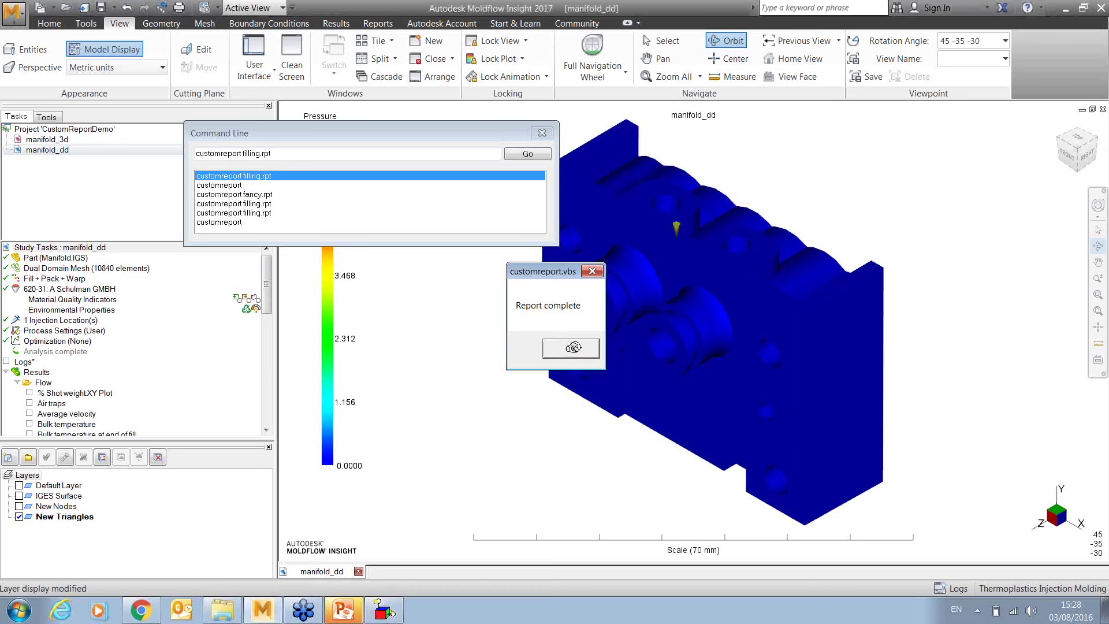
left_click(354, 613)
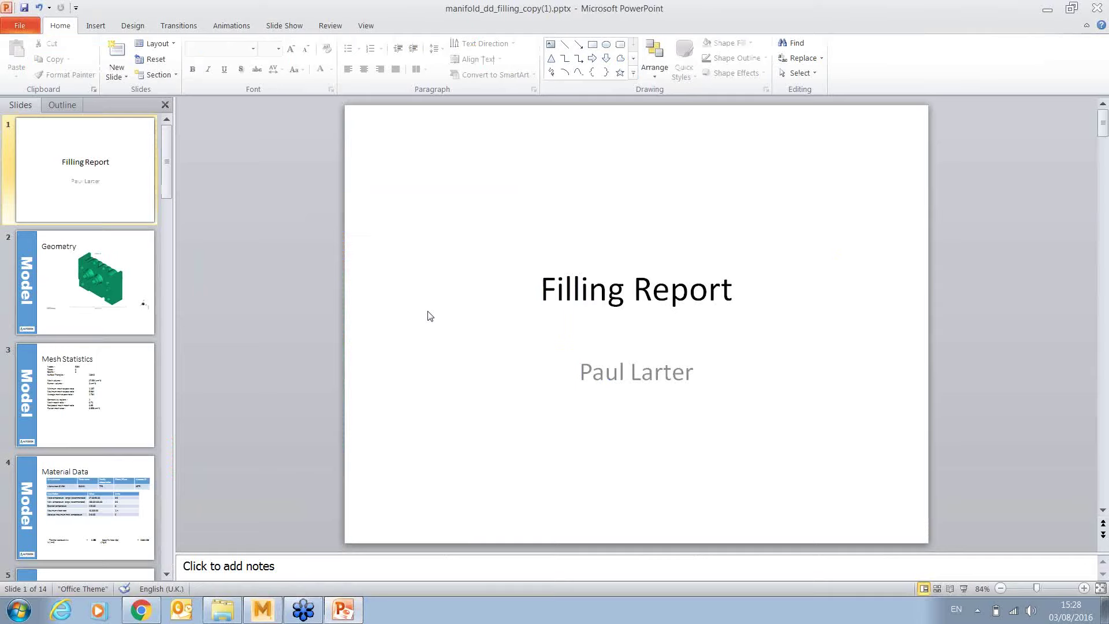
scroll(427, 316, "down", 3)
scroll(428, 316, "up", 1)
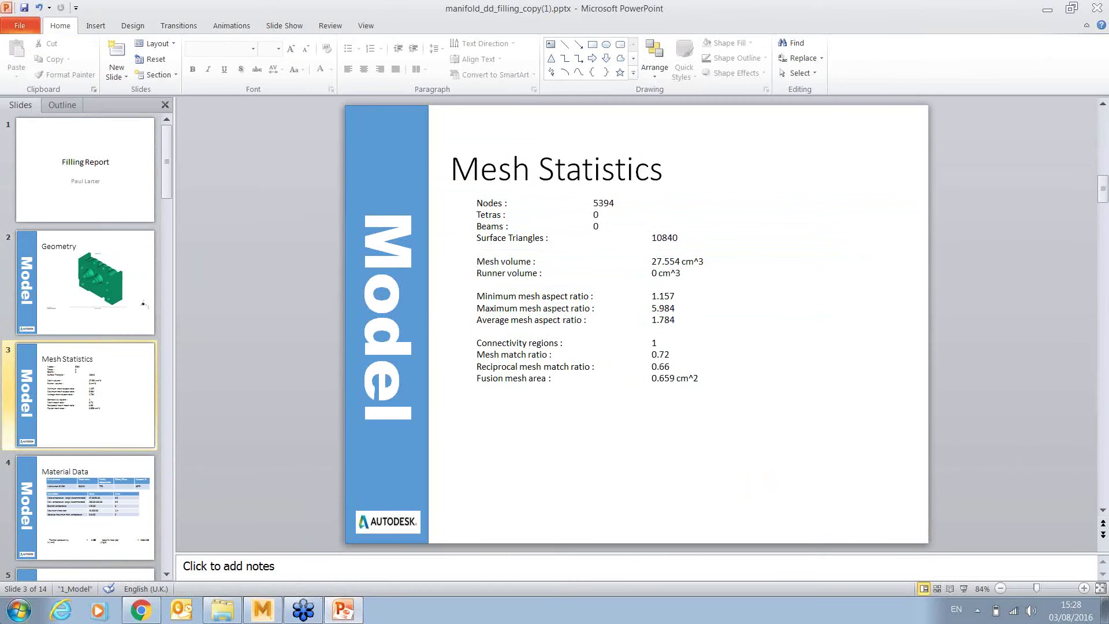
Reopen filling.rpt from the CustomReportDemo folder in Notepad, and minimize its window
left_click(223, 613)
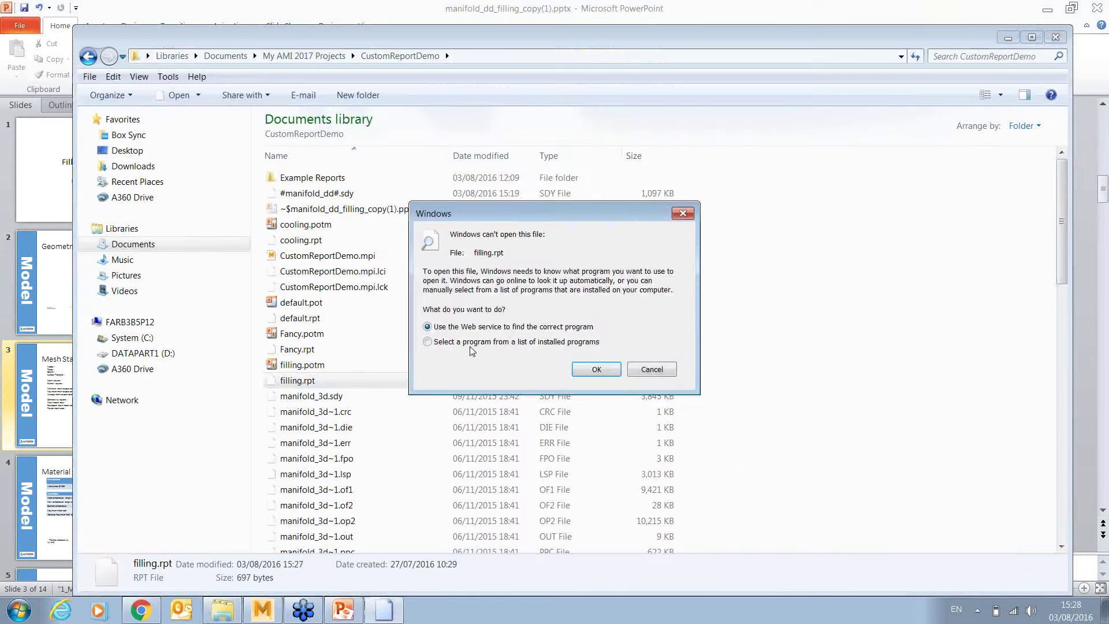
left_click(586, 366)
left_click(655, 446)
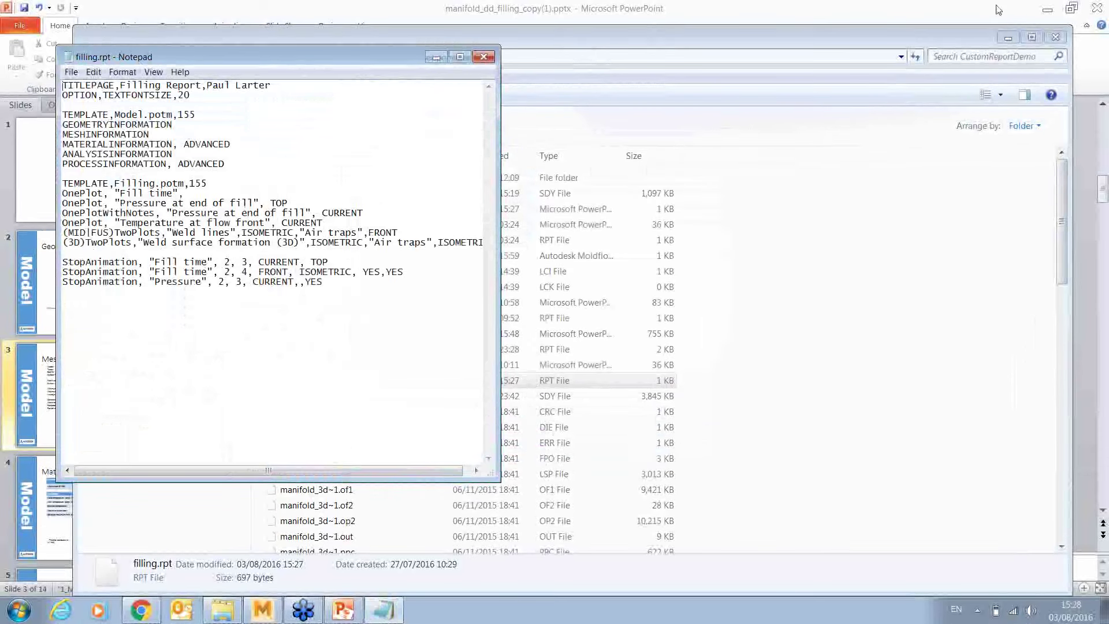
left_click(435, 58)
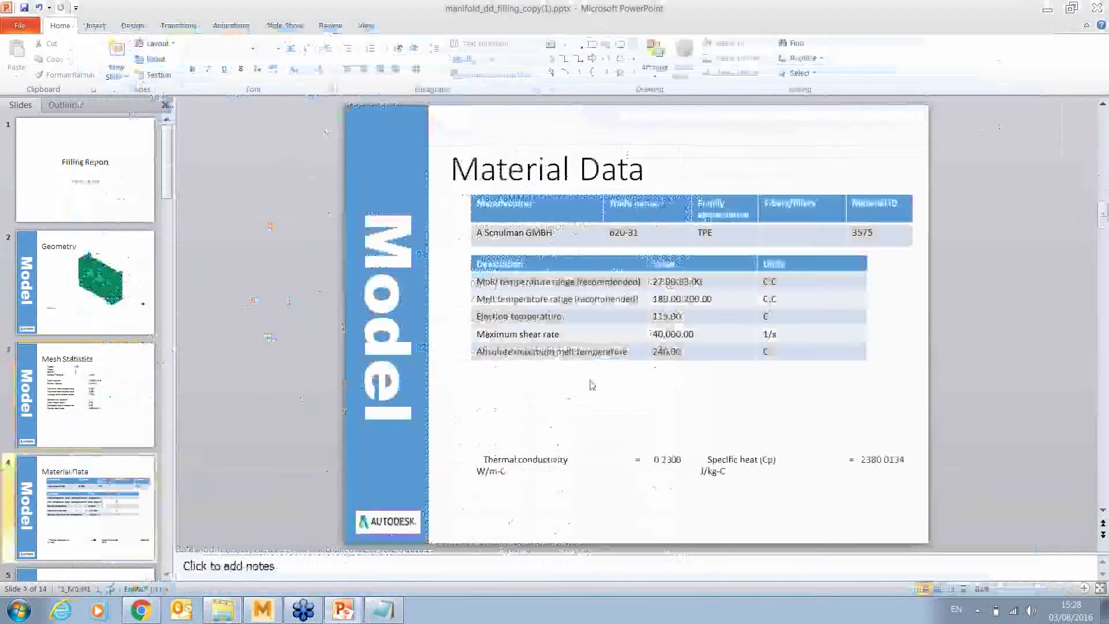
Review the regenerated report from Material Data through Pressure, checking the plot views against the edited commands, and close the presentation
scroll(592, 385, "down", 1)
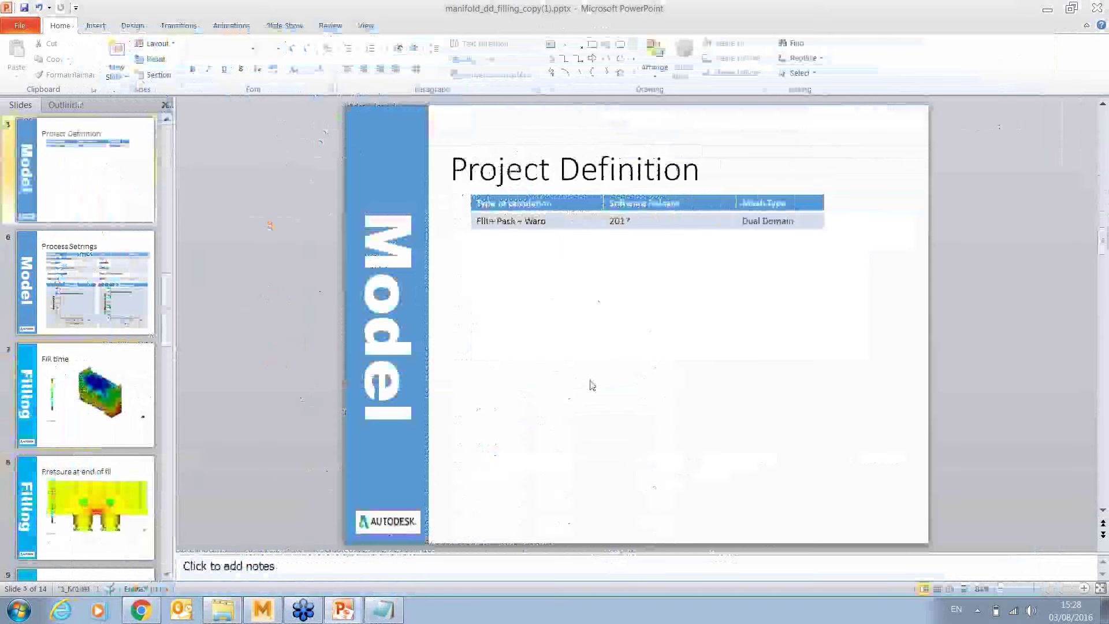
scroll(590, 383, "down", 1)
scroll(590, 381, "down", 1)
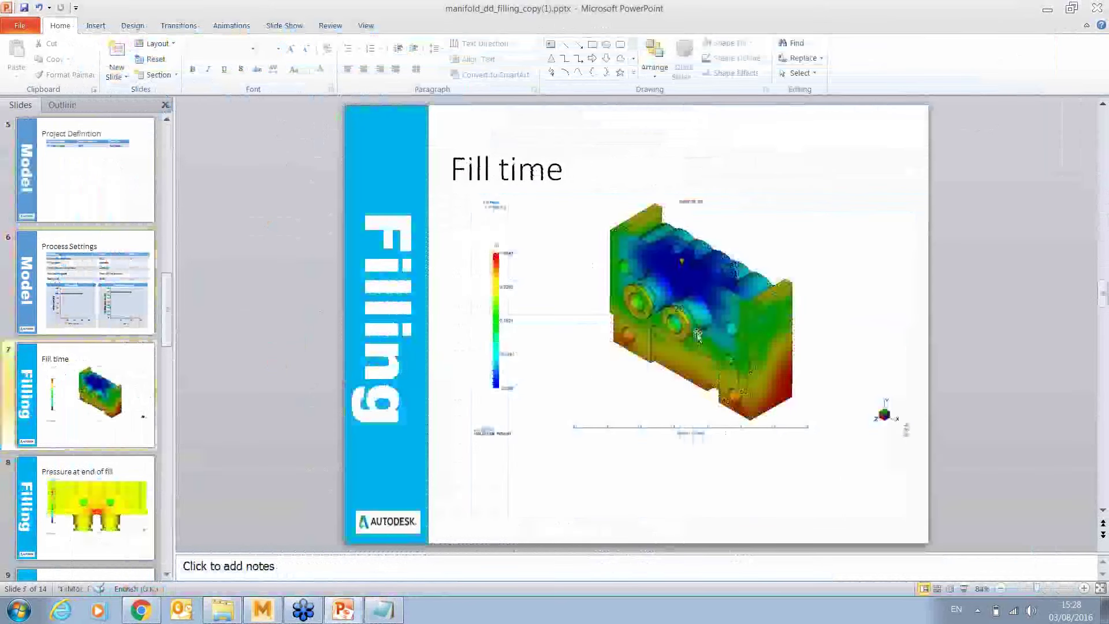
scroll(755, 265, "down", 1)
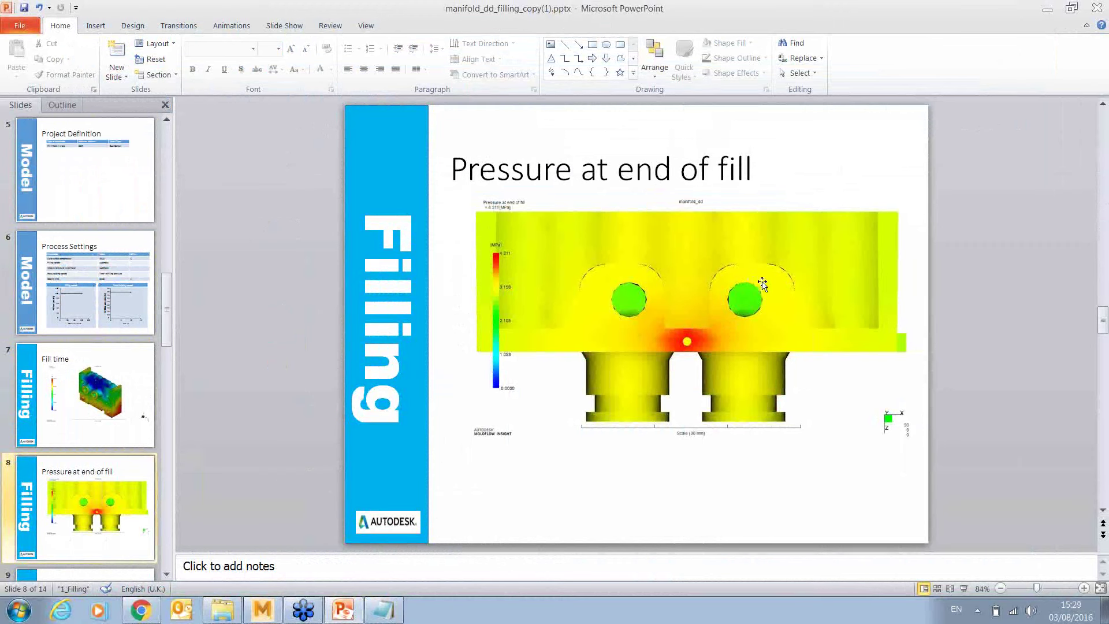
scroll(765, 302, "down", 1)
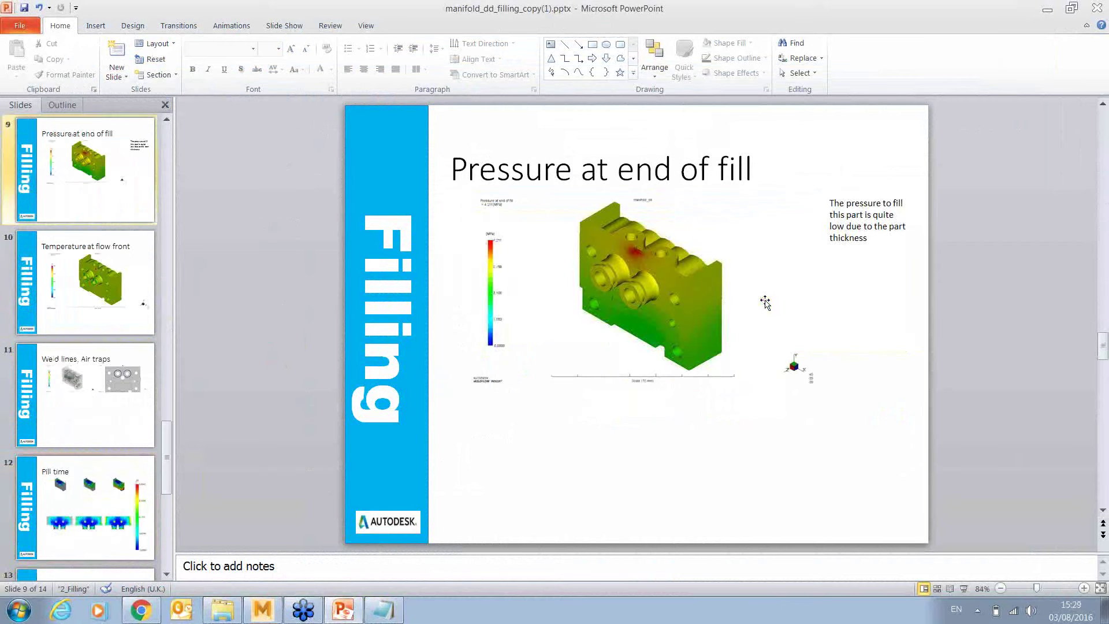
scroll(764, 303, "down", 1)
scroll(763, 302, "down", 1)
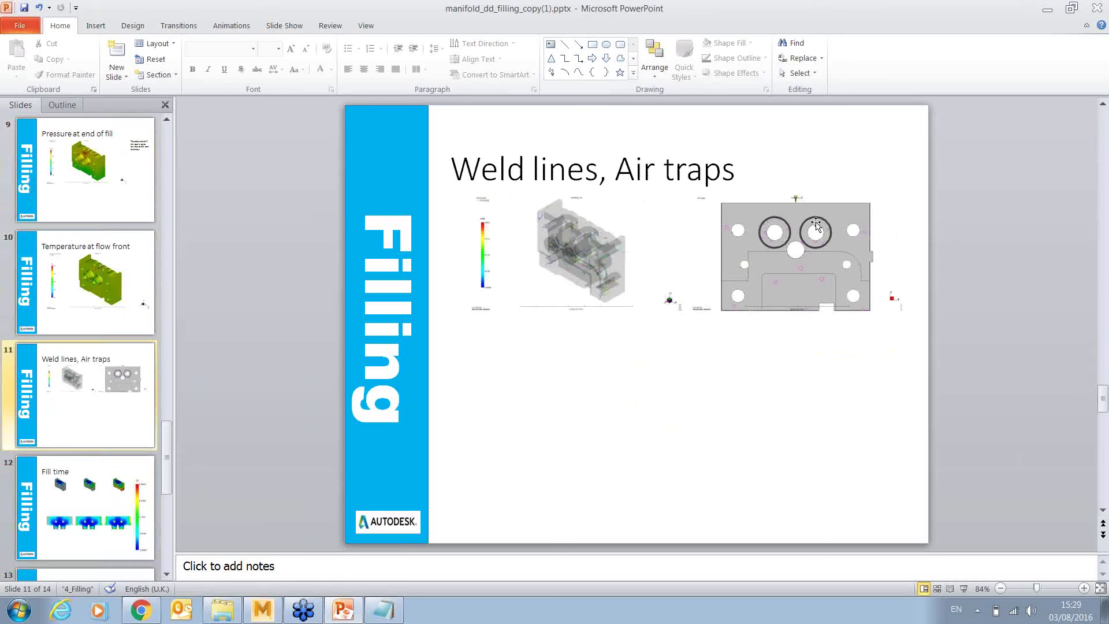
scroll(829, 277, "down", 1)
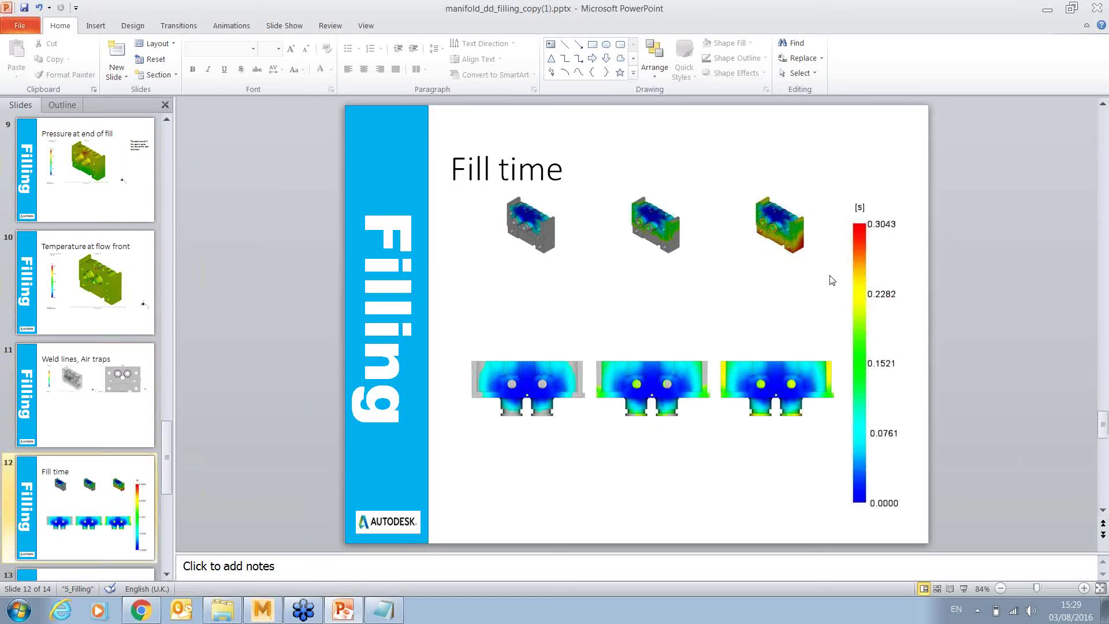
scroll(830, 280, "down", 1)
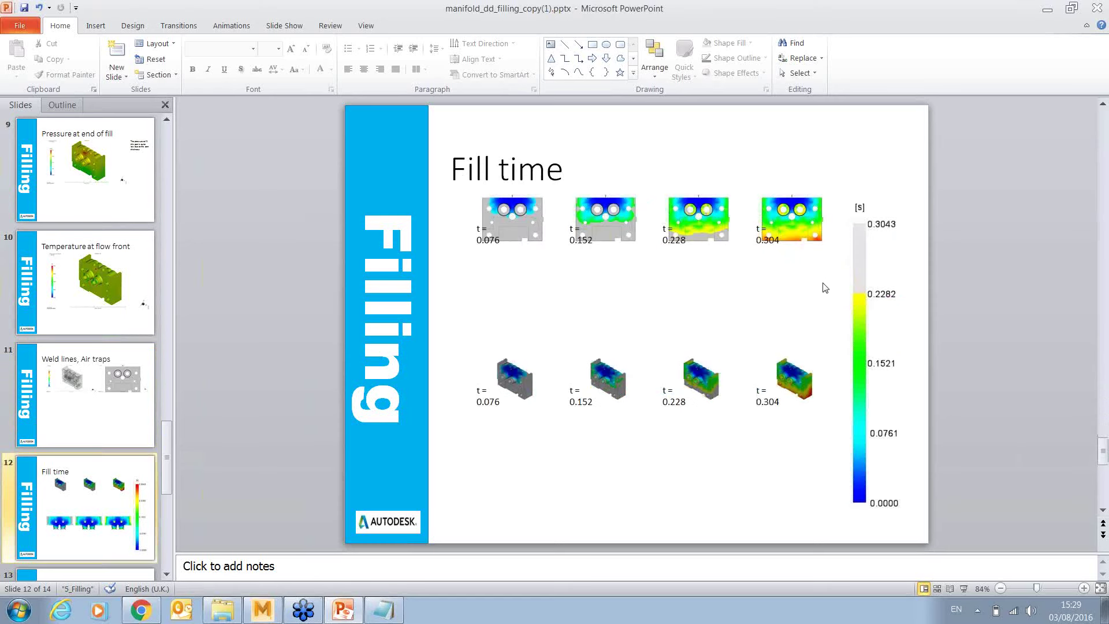
scroll(664, 314, "down", 1)
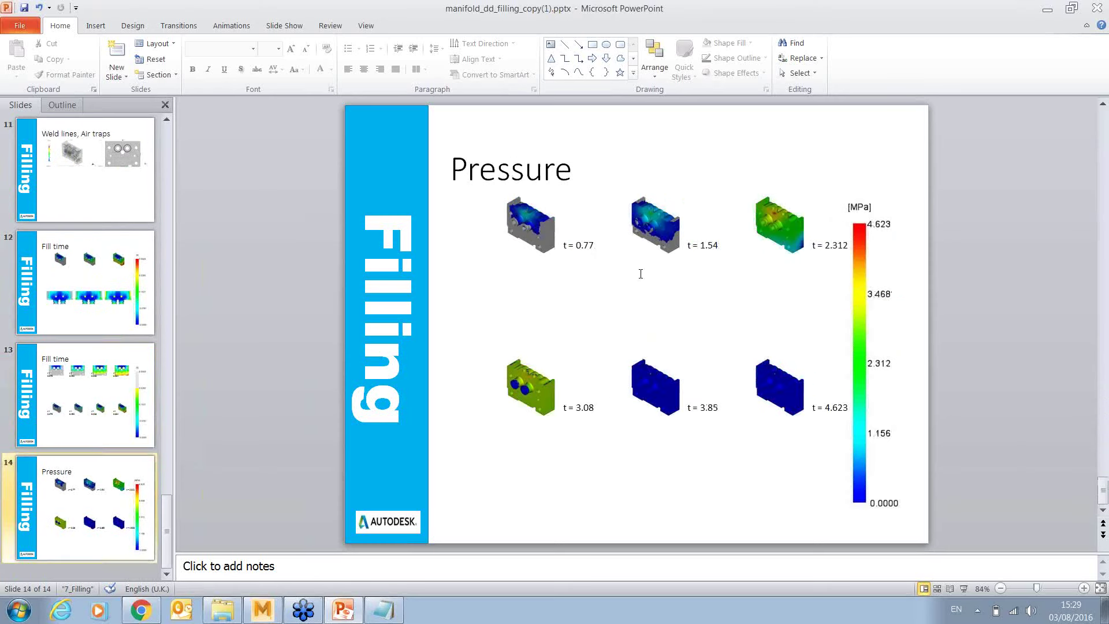
left_click(1097, 8)
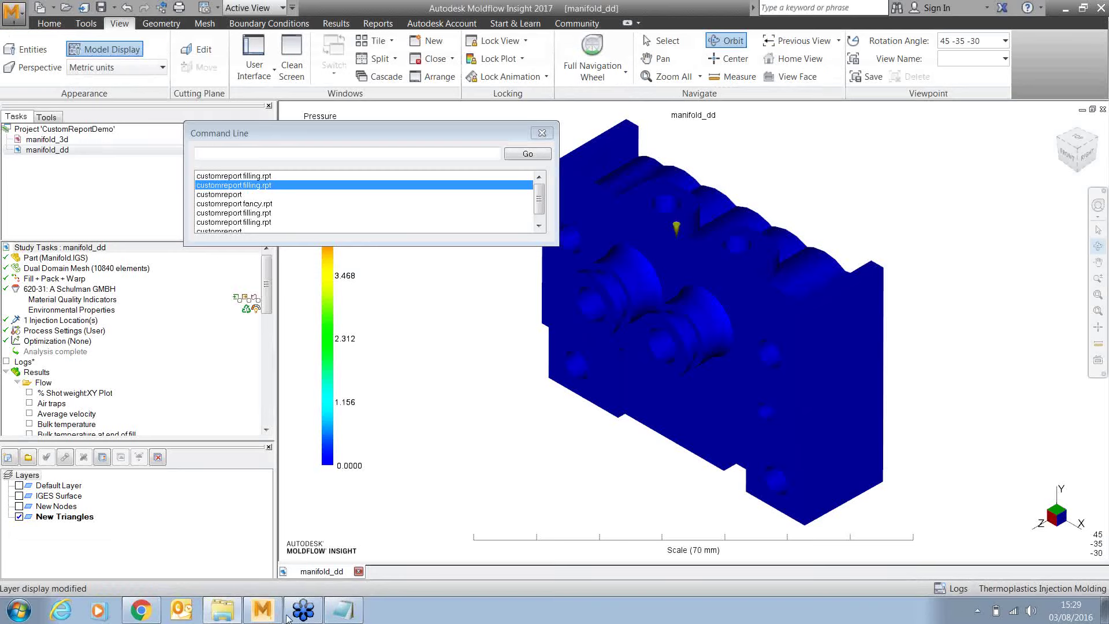
Run the customreport fancy.rpt command in Moldflow to generate the fancy report for manifold_dd
mouse_move(225, 617)
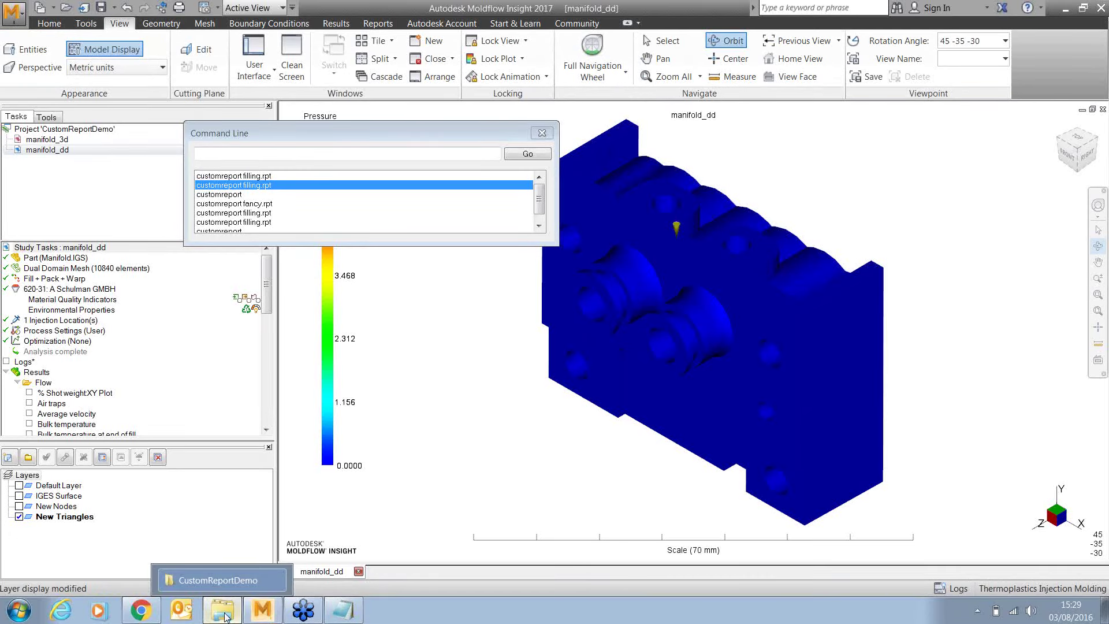
left_click(253, 204)
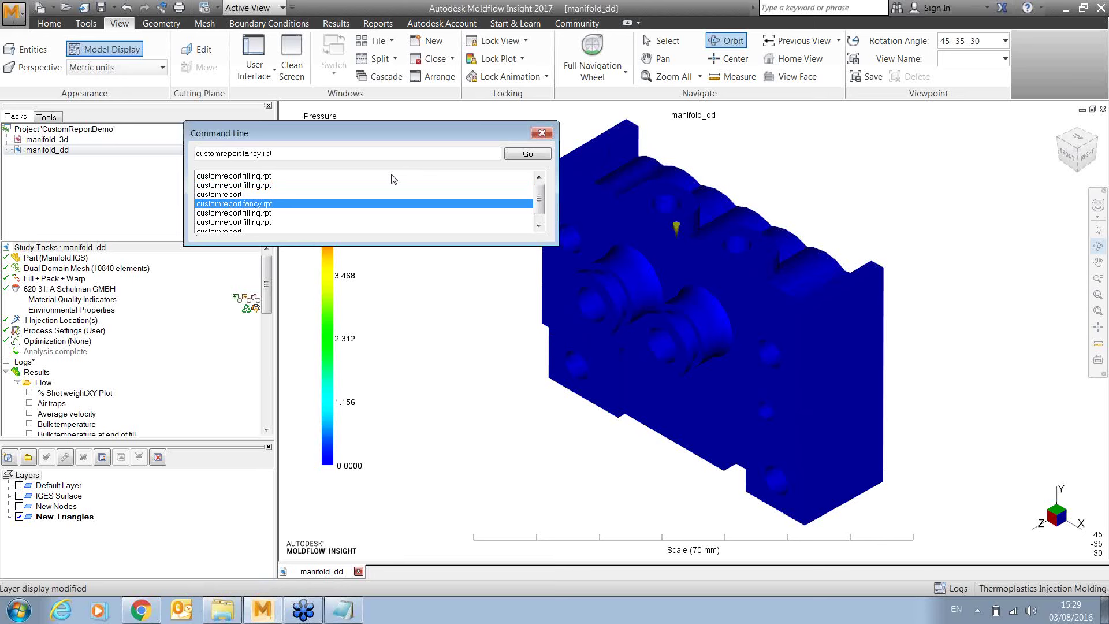
left_click(522, 154)
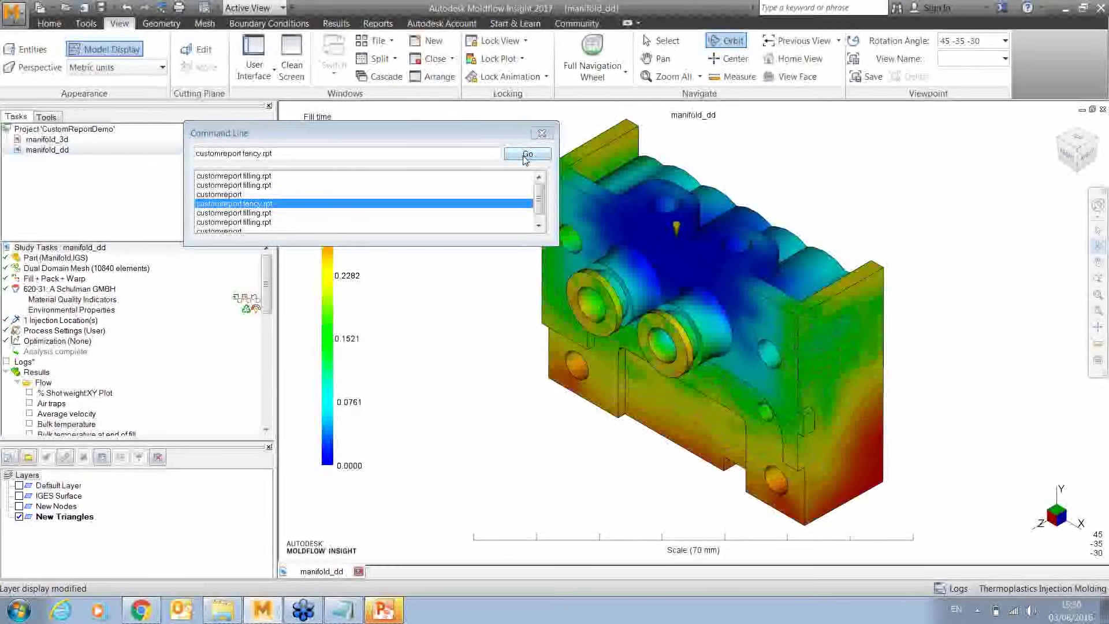
left_click(524, 155)
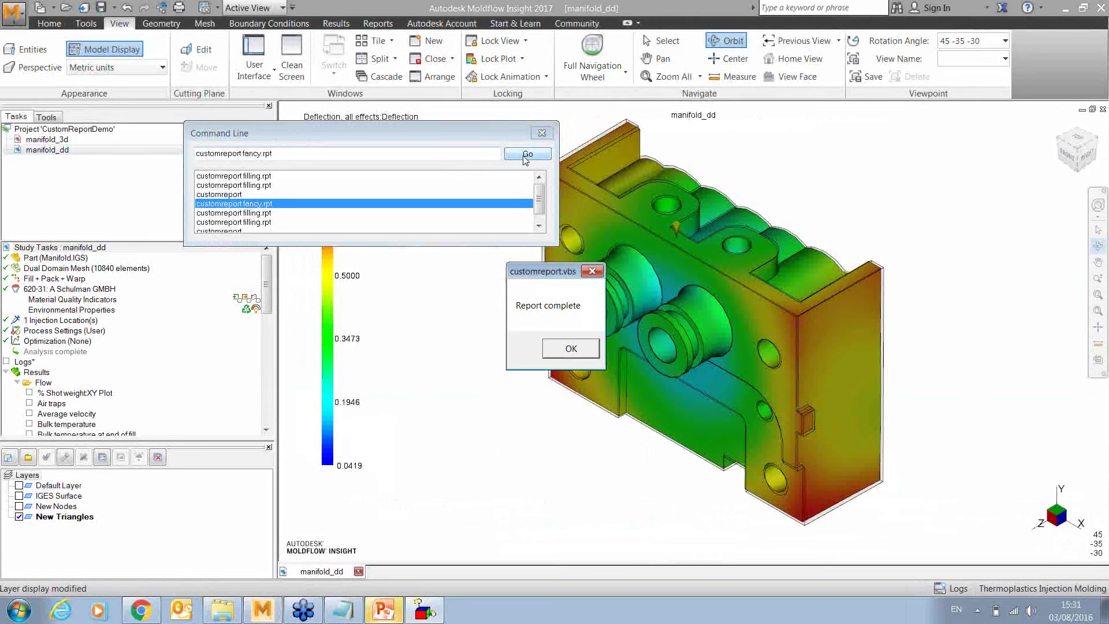
left_click(583, 350)
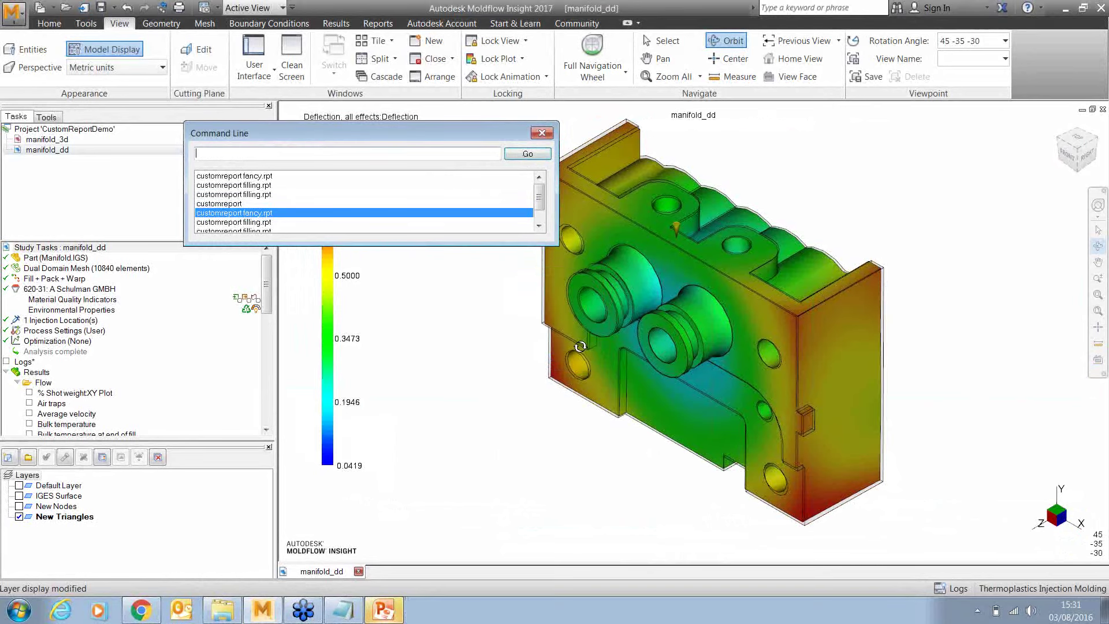
Switch to the manifold_dd_fancy_copy.pptx presentation and review its slides from the title through Mesh Statistics: Aspect Ratio Distribution
left_click(390, 615)
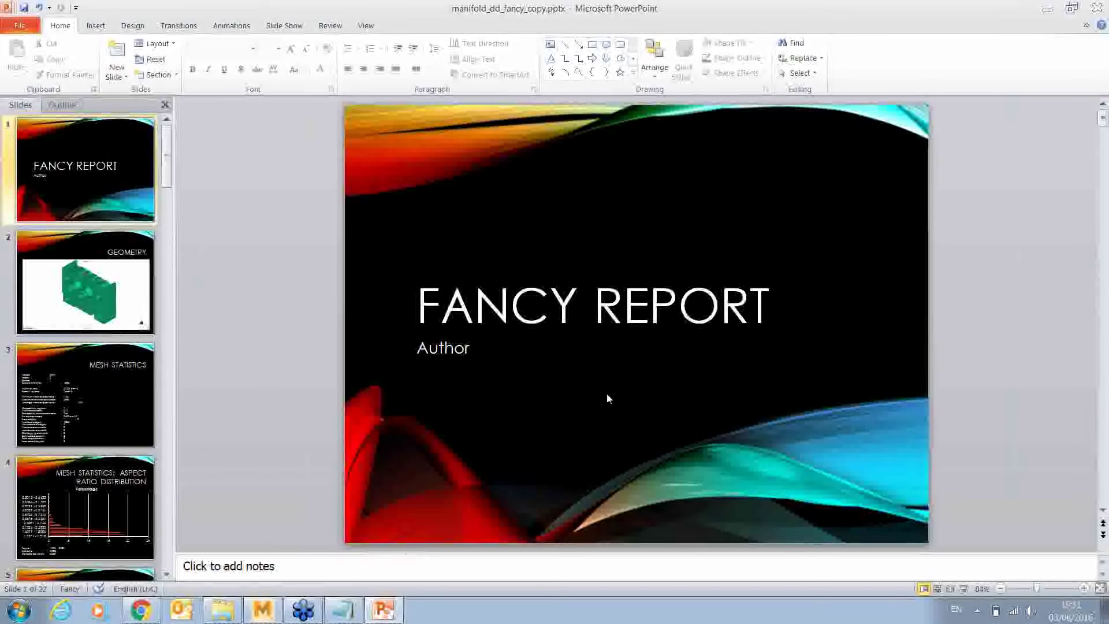
scroll(607, 393, "down", 1)
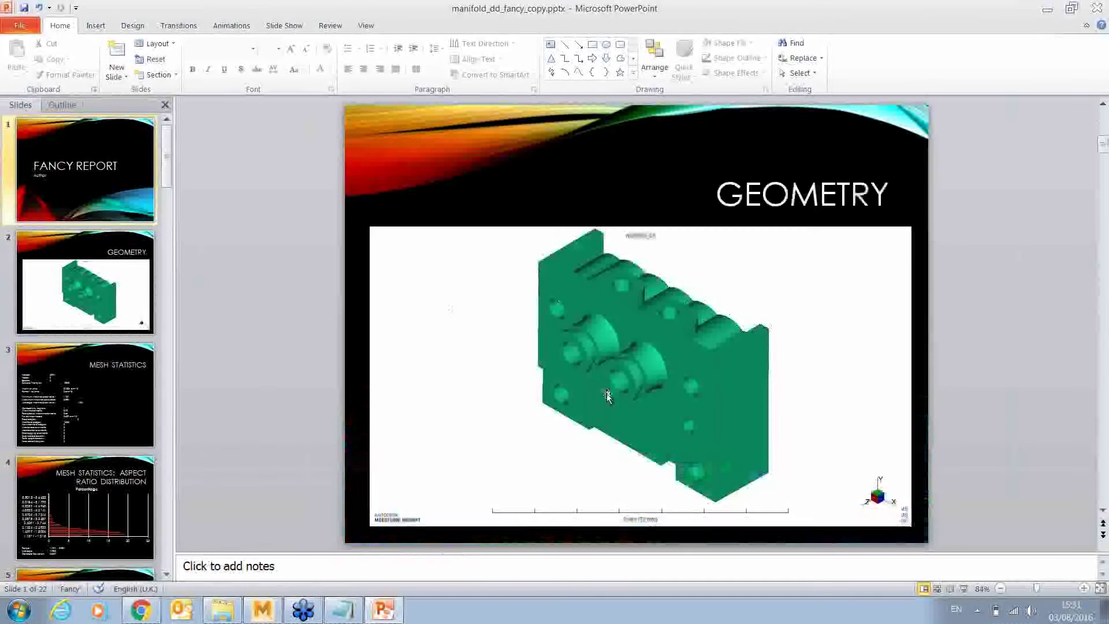
scroll(606, 393, "down", 1)
scroll(607, 394, "down", 1)
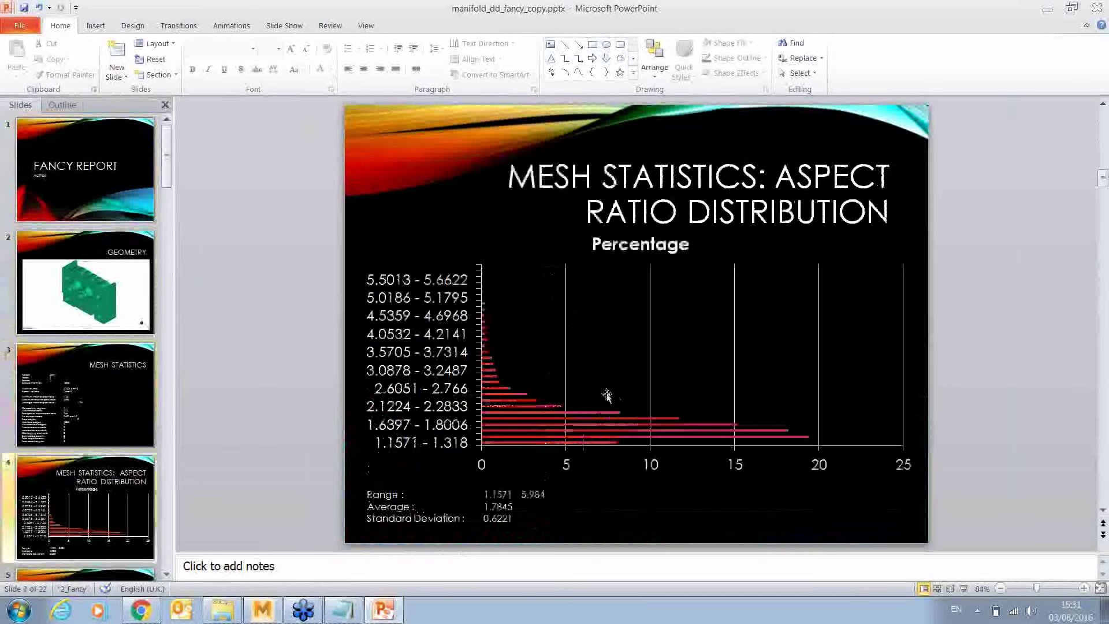
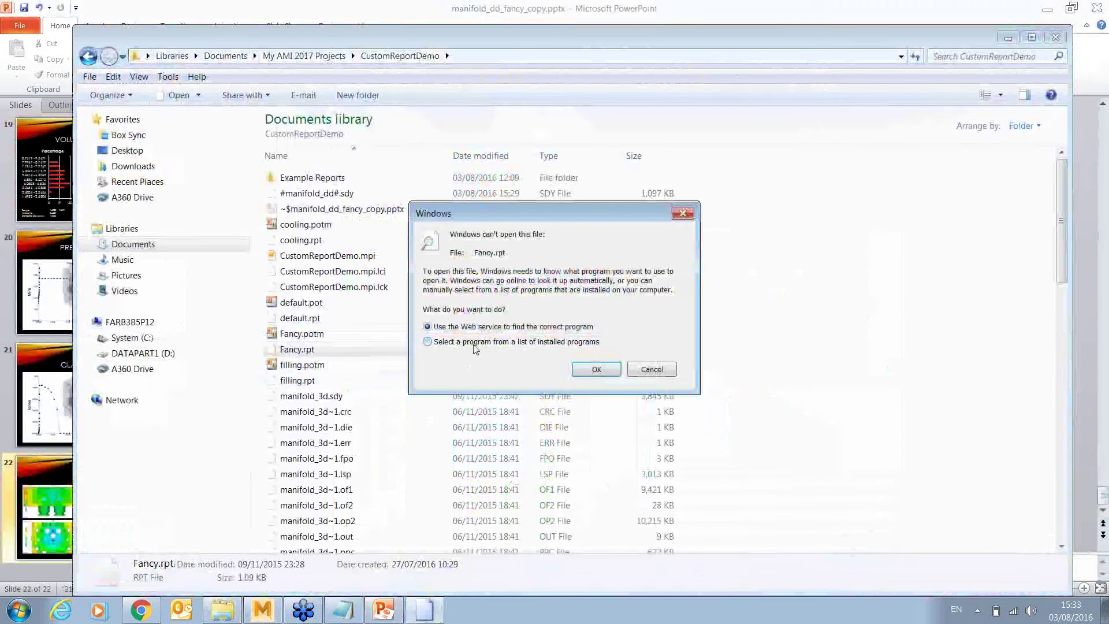
Open Fancy.rpt with Notepad from the list of installed programs, and enlarge and reposition its window to show the full command lines
left_click(475, 345)
key("Return")
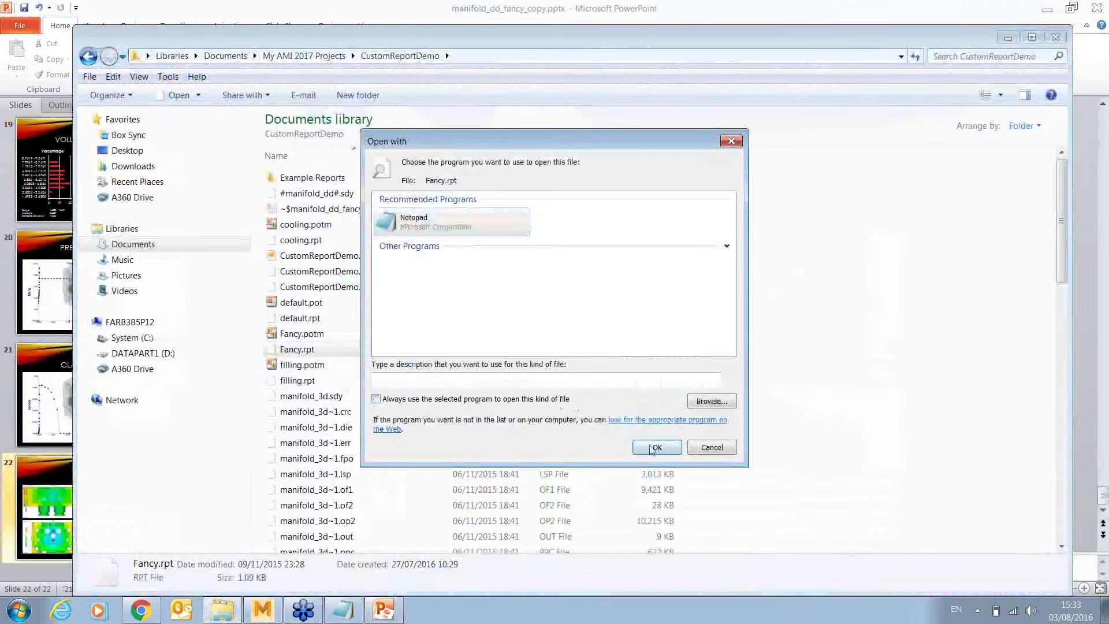
left_click(655, 447)
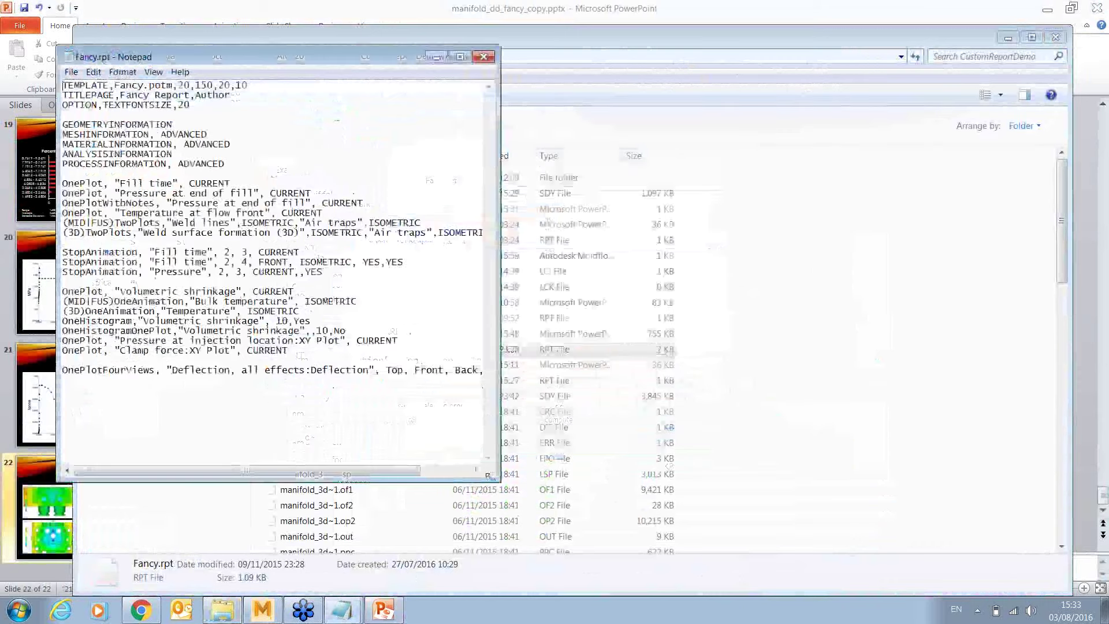
left_click_drag(489, 475, 753, 530)
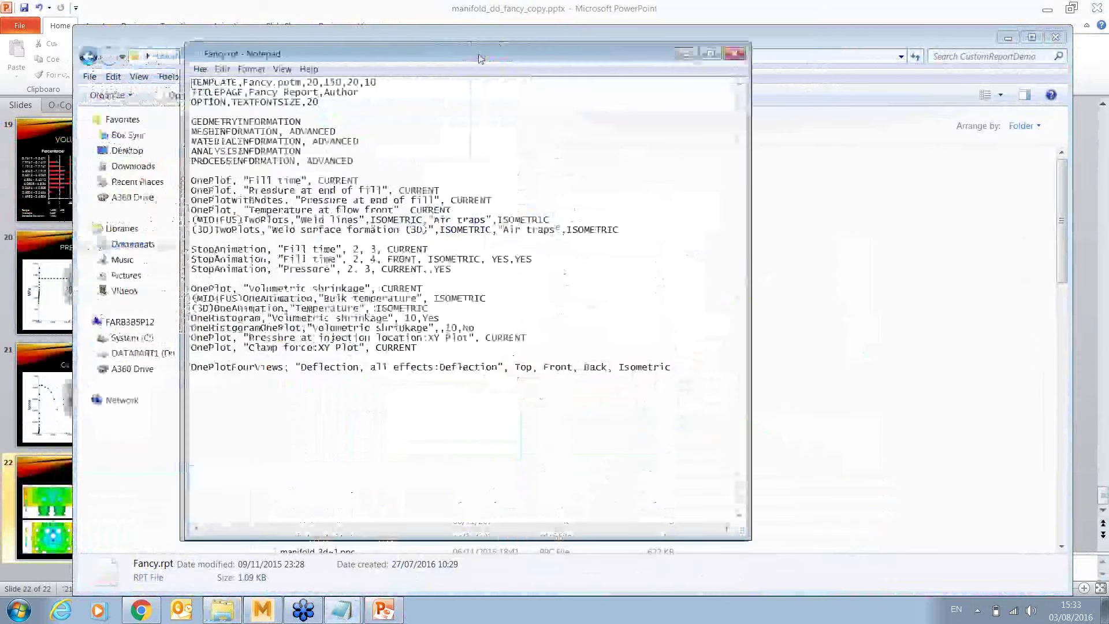
left_click_drag(404, 53, 486, 38)
Examine the Fancy.rpt commands for the template, the model information pages, the filling plots and the StopAnimation entries
left_click_drag(281, 68, 393, 70)
left_click(392, 68)
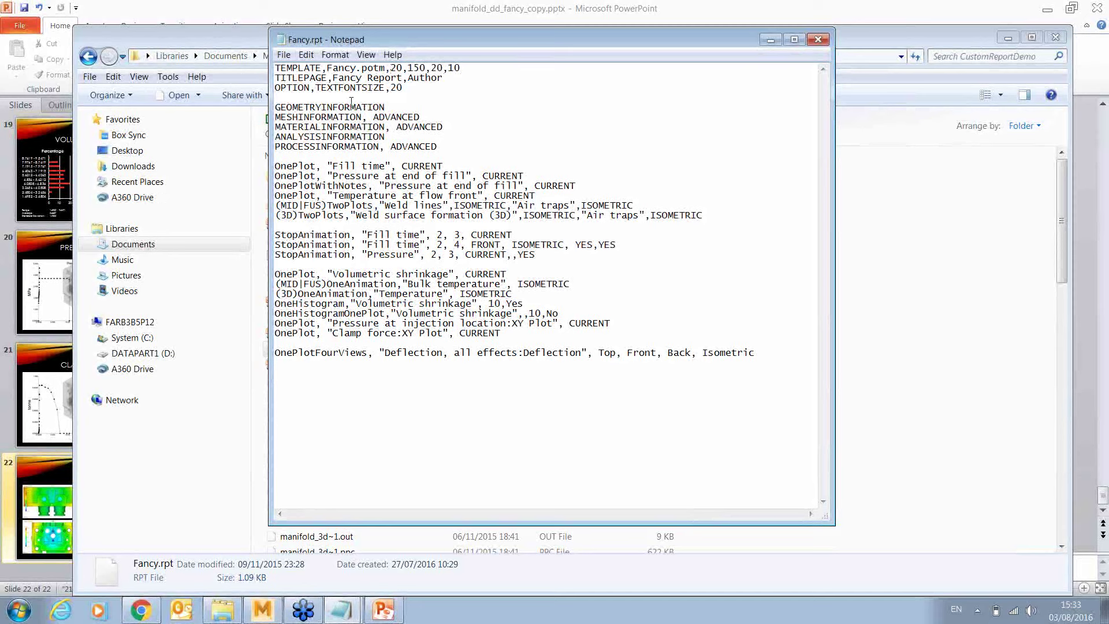
left_click_drag(286, 107, 385, 138)
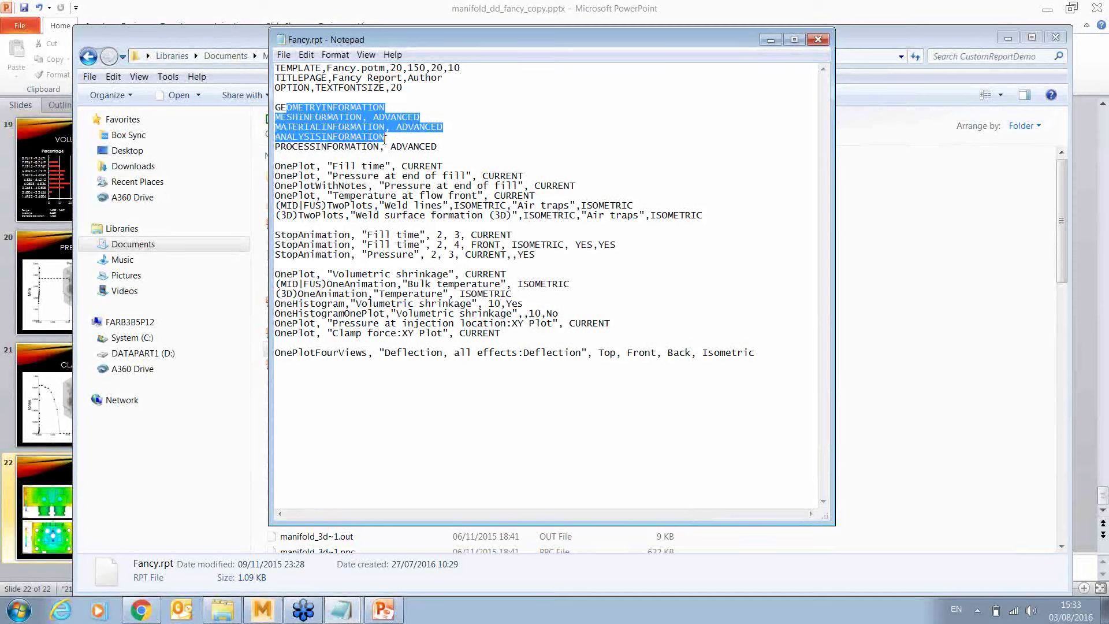
left_click_drag(280, 167, 332, 206)
left_click_drag(287, 235, 384, 259)
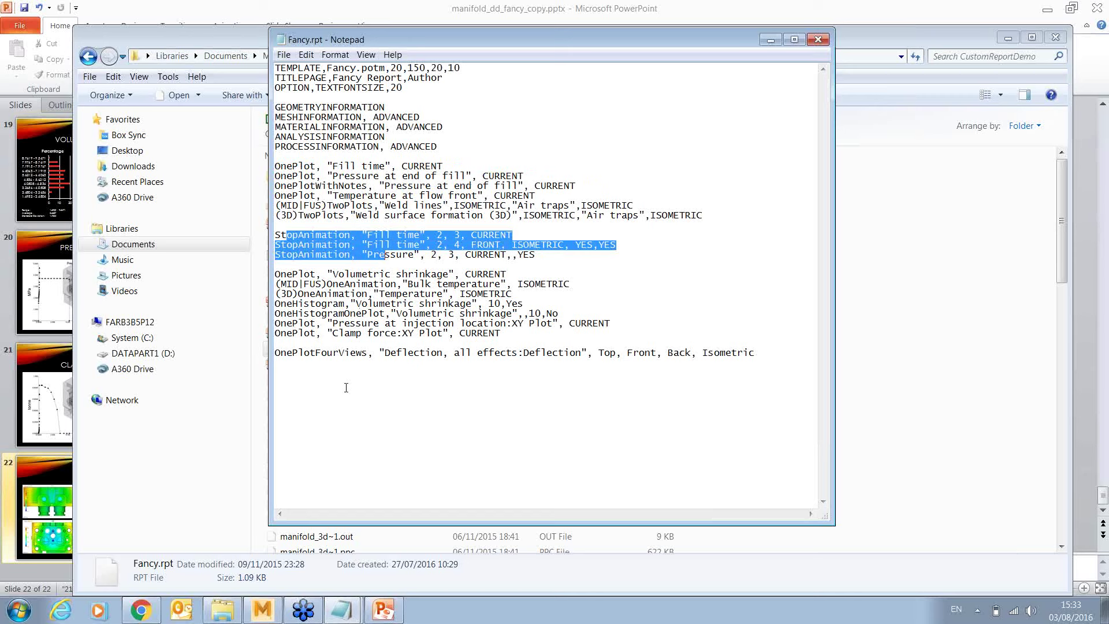
Examine the histogram commands for Volumetric shrinkage and the first OnePlot lines in Fancy.rpt, and close the file
left_click_drag(277, 304, 473, 304)
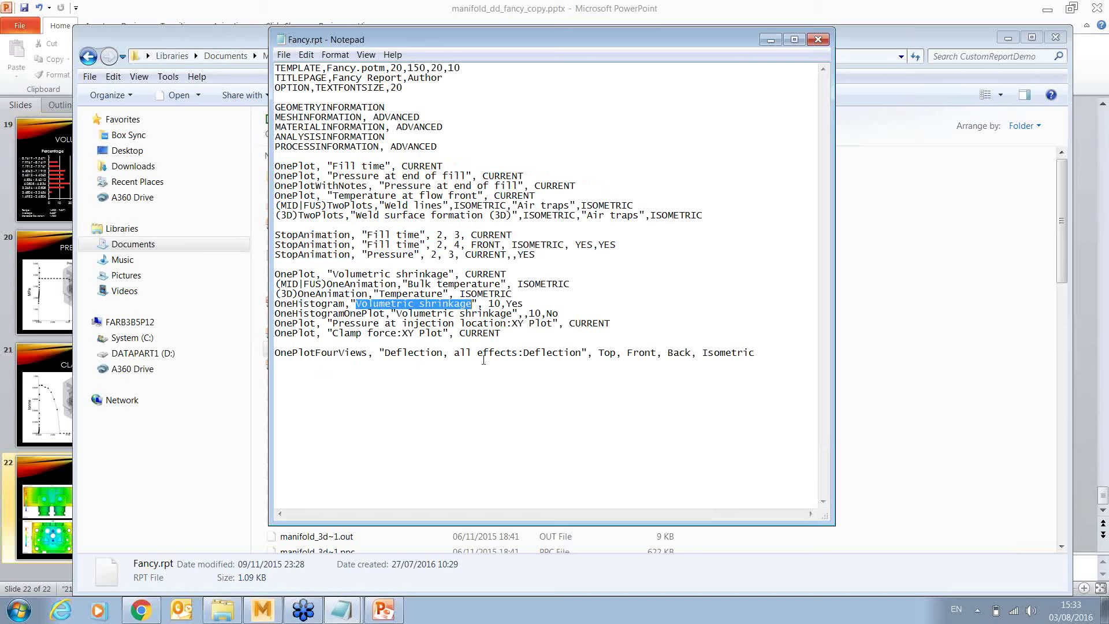
left_click_drag(488, 304, 501, 304)
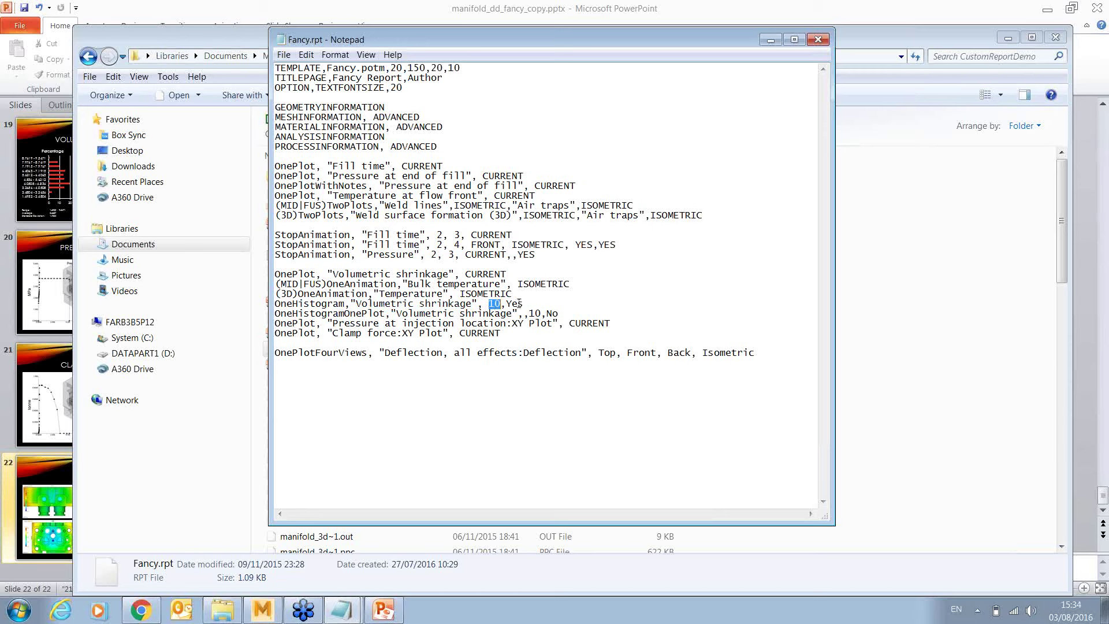
left_click_drag(507, 303, 524, 304)
left_click_drag(275, 314, 379, 314)
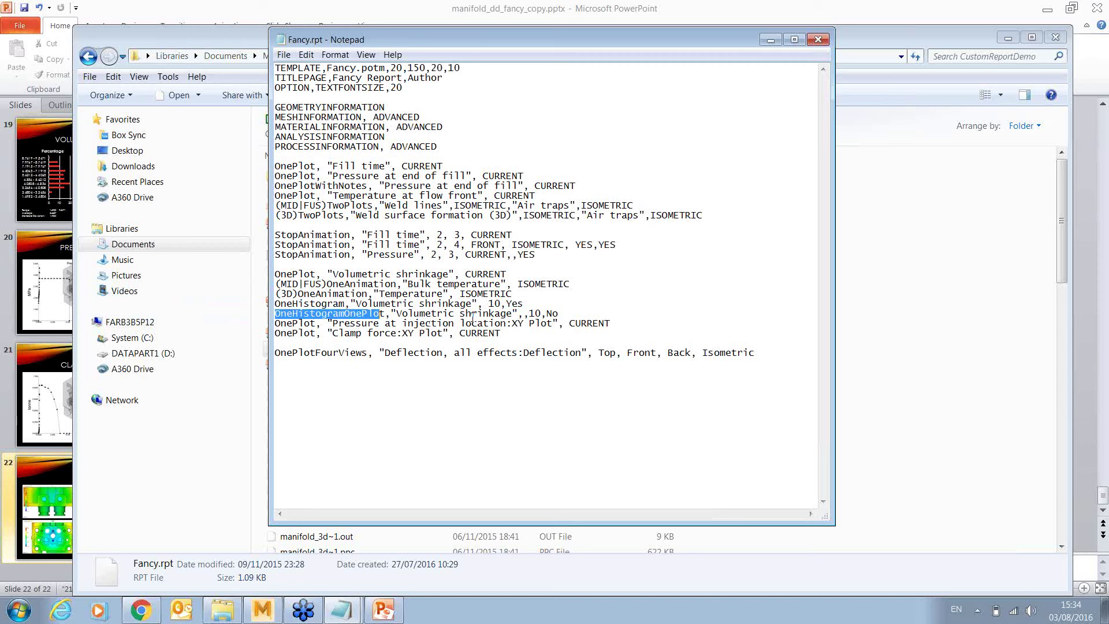
left_click(524, 314)
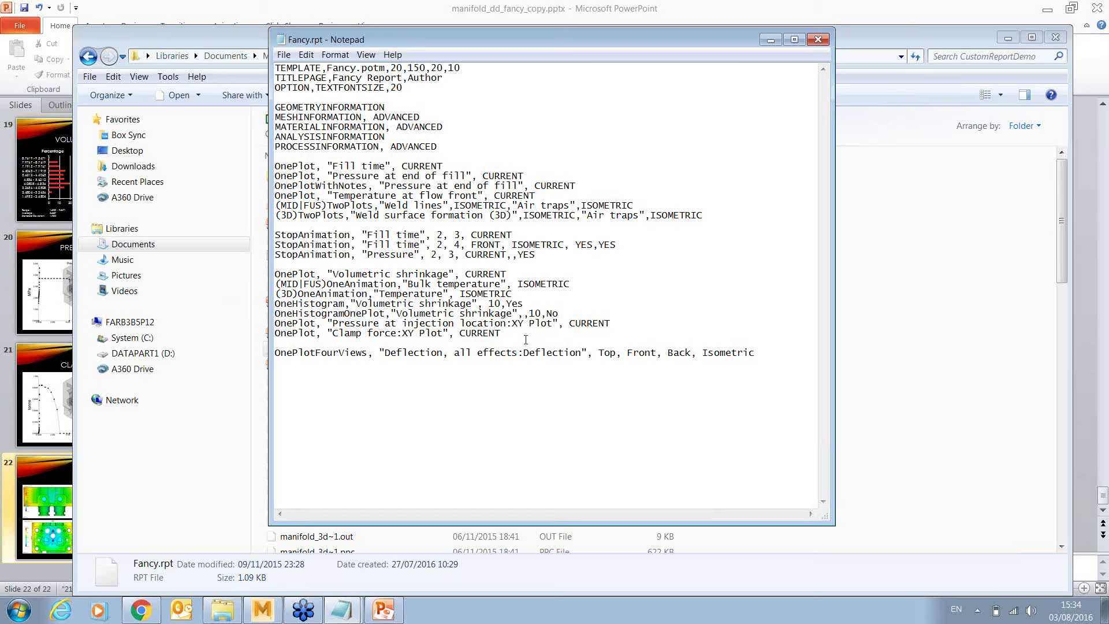
left_click_drag(546, 314, 552, 314)
left_click_drag(274, 165, 524, 176)
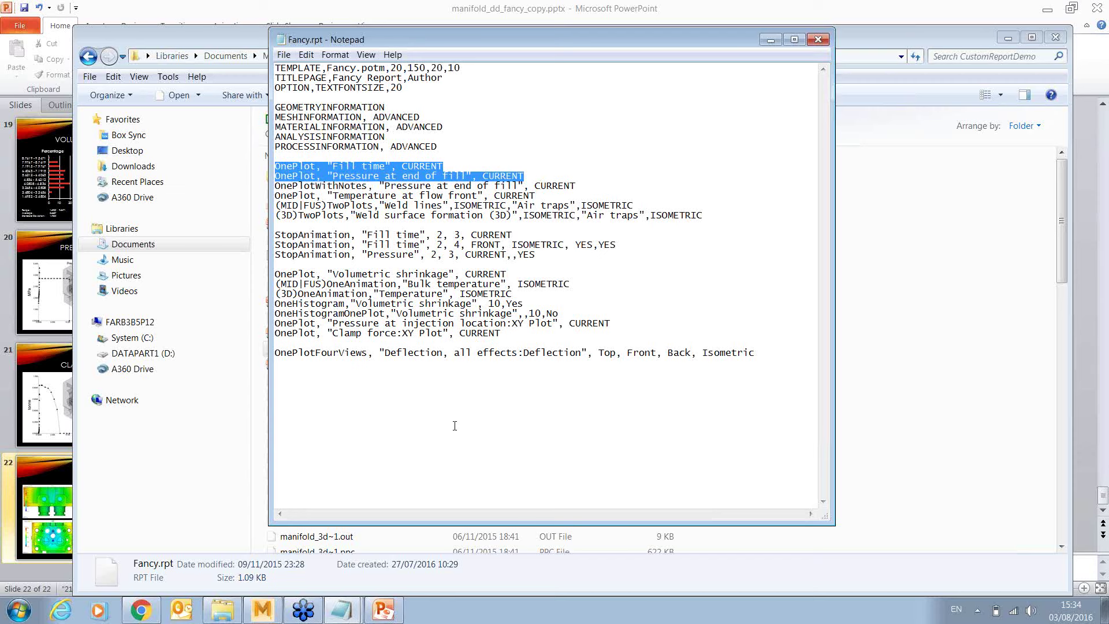
left_click(442, 448)
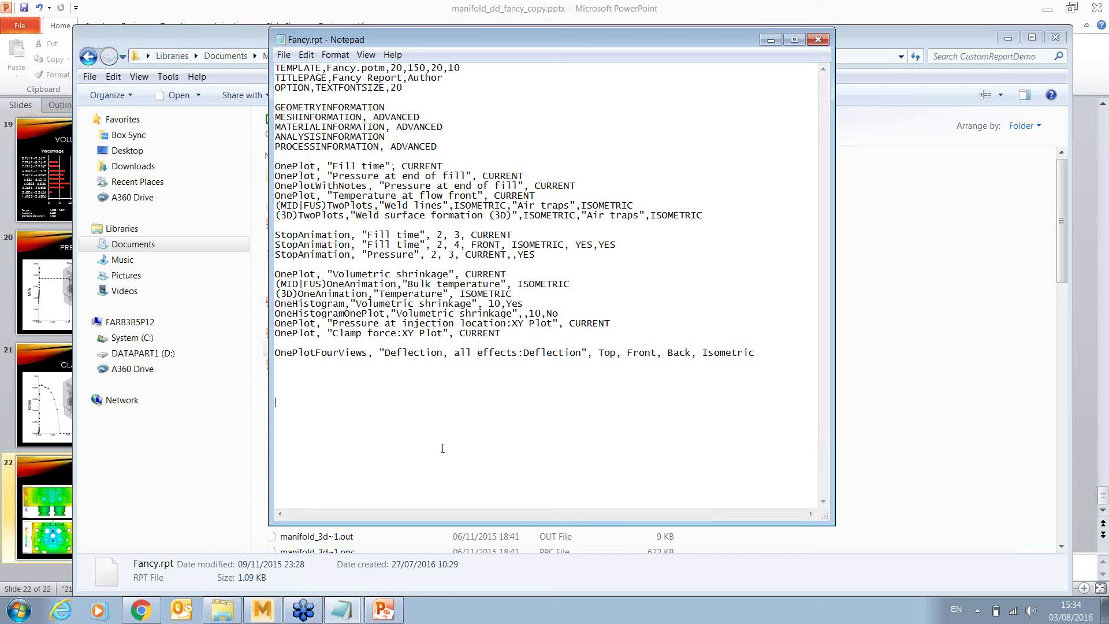
left_click(817, 39)
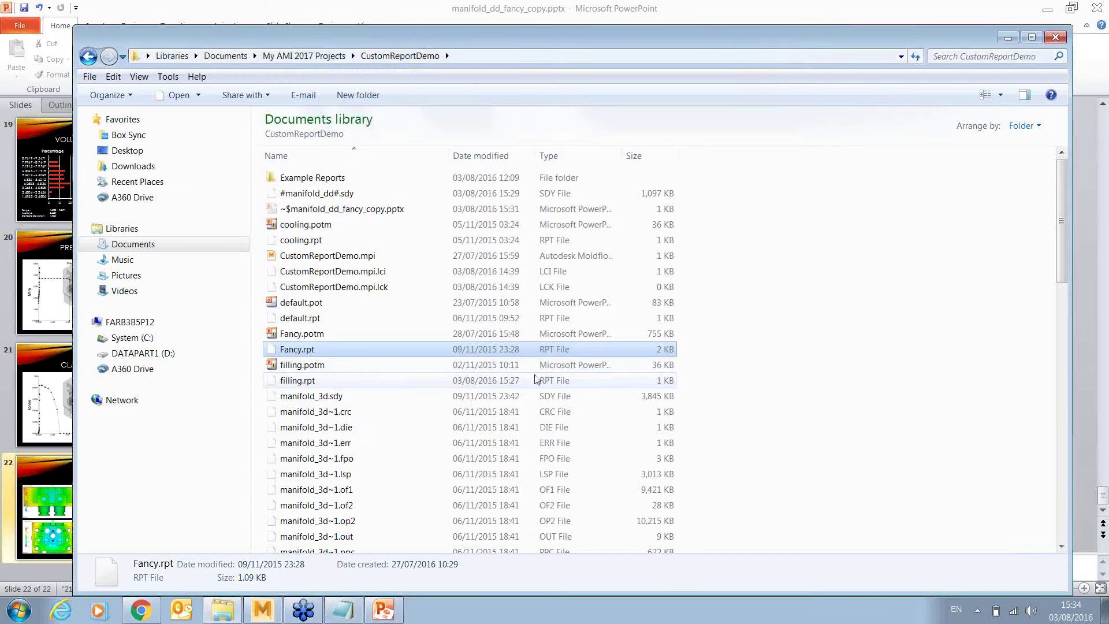
Open filling.rpt from the CustomReportDemo folder with Notepad, chosen from the list of installed programs
double_click(300, 382)
left_click(497, 342)
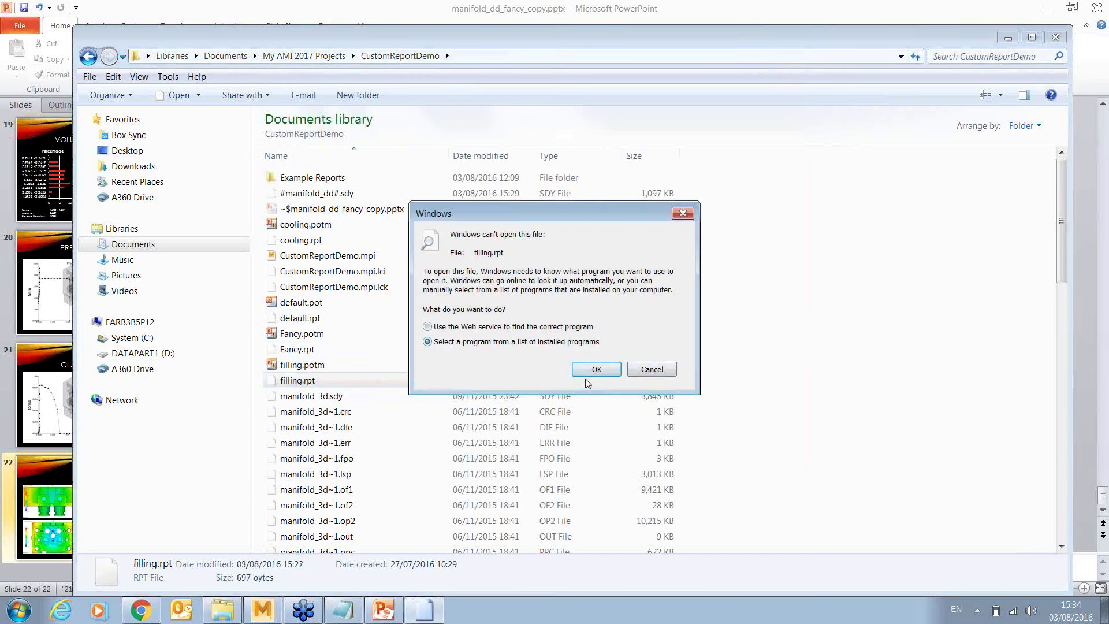
left_click(595, 370)
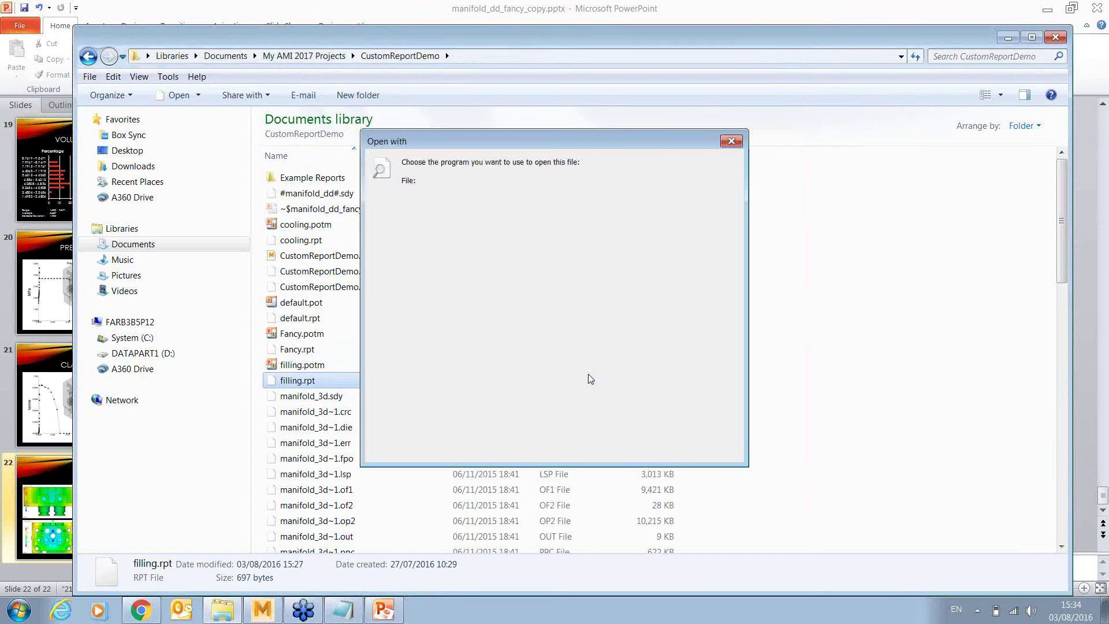
double_click(588, 373)
Change the view of the "Pressure at end of fill" OnePlot command to Top, then save and close filling.rpt
left_click_drag(489, 186, 502, 186)
type("op")
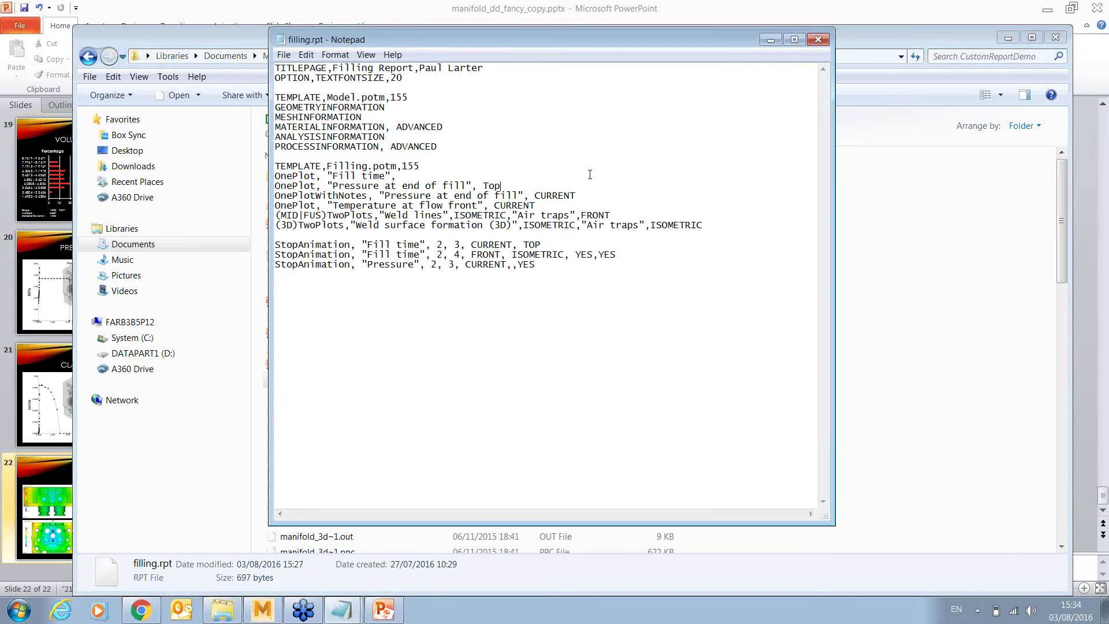
left_click(284, 54)
left_click(305, 98)
left_click(818, 40)
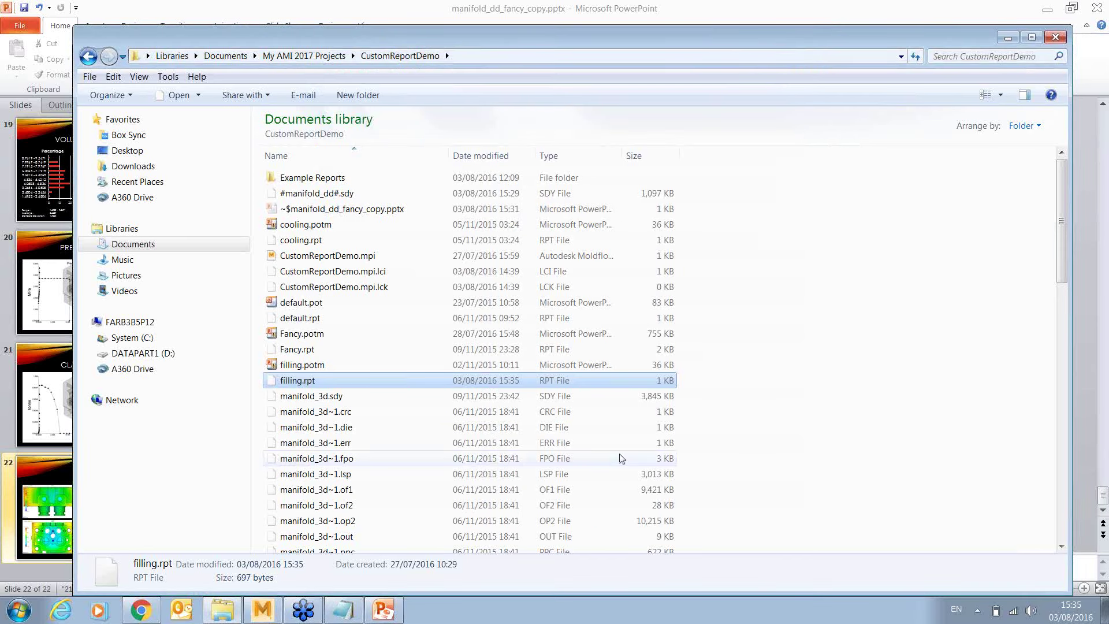
Look through the generated manifold_dd fancy and filling presentations in the CustomReportDemo folder, and minimize the folder window
scroll(428, 477, "down", 4)
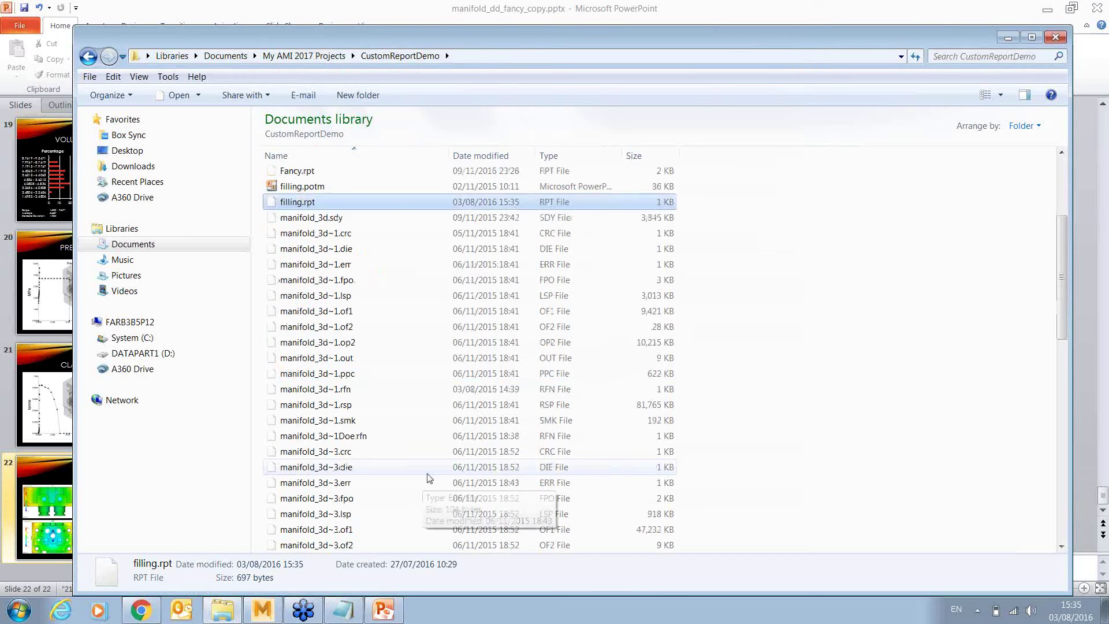
scroll(429, 477, "down", 10)
left_click(404, 375)
scroll(403, 373, "down", 2)
key("Down")
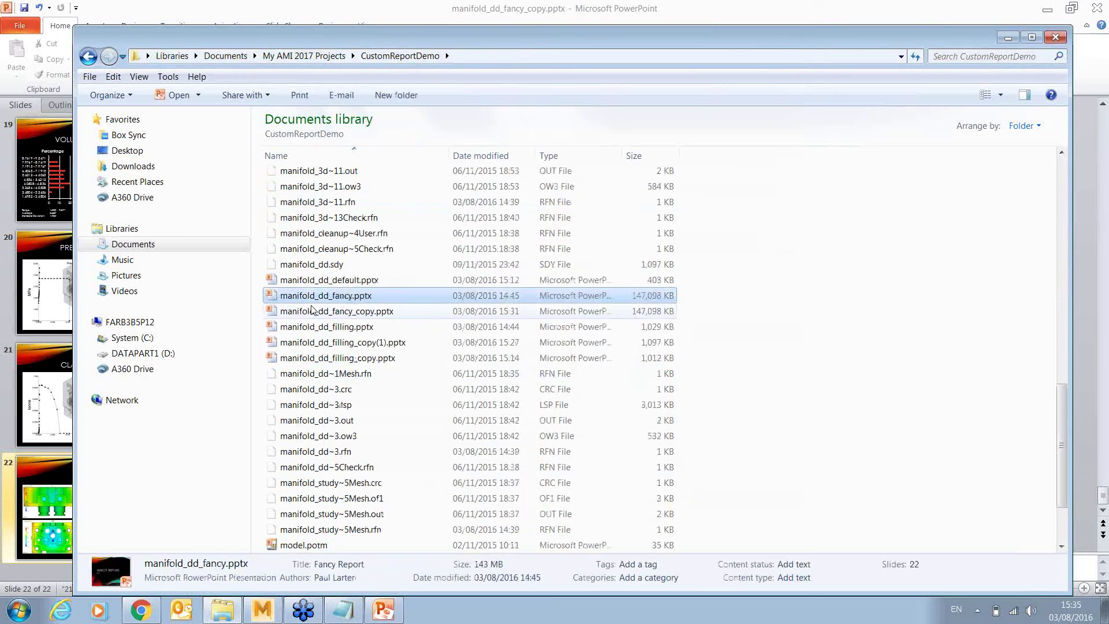
left_click(310, 311)
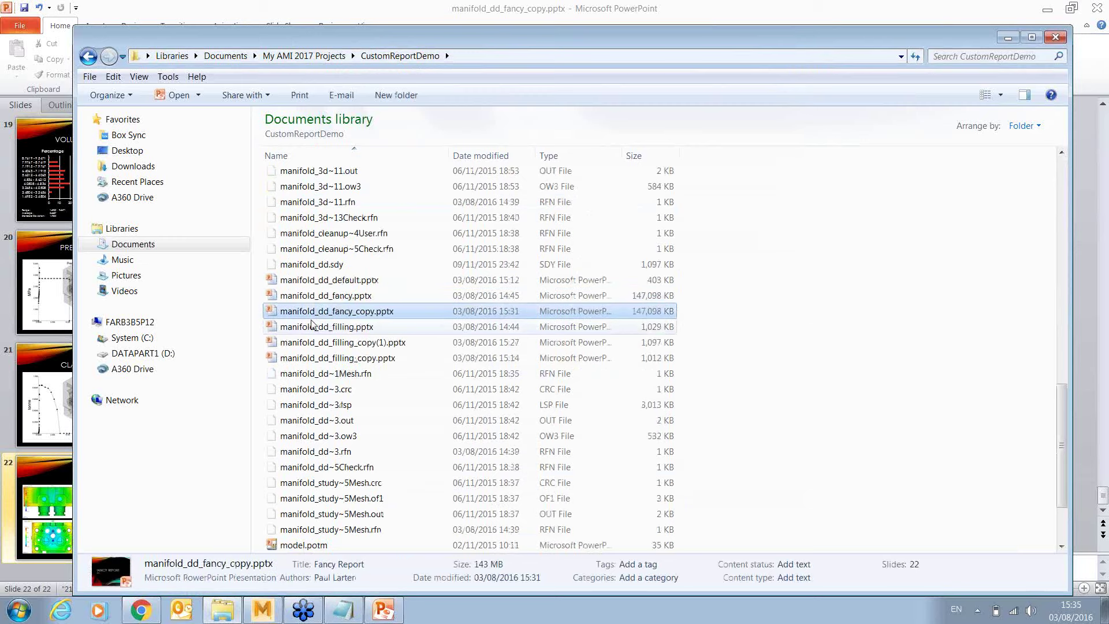
key("Down")
key("Down")
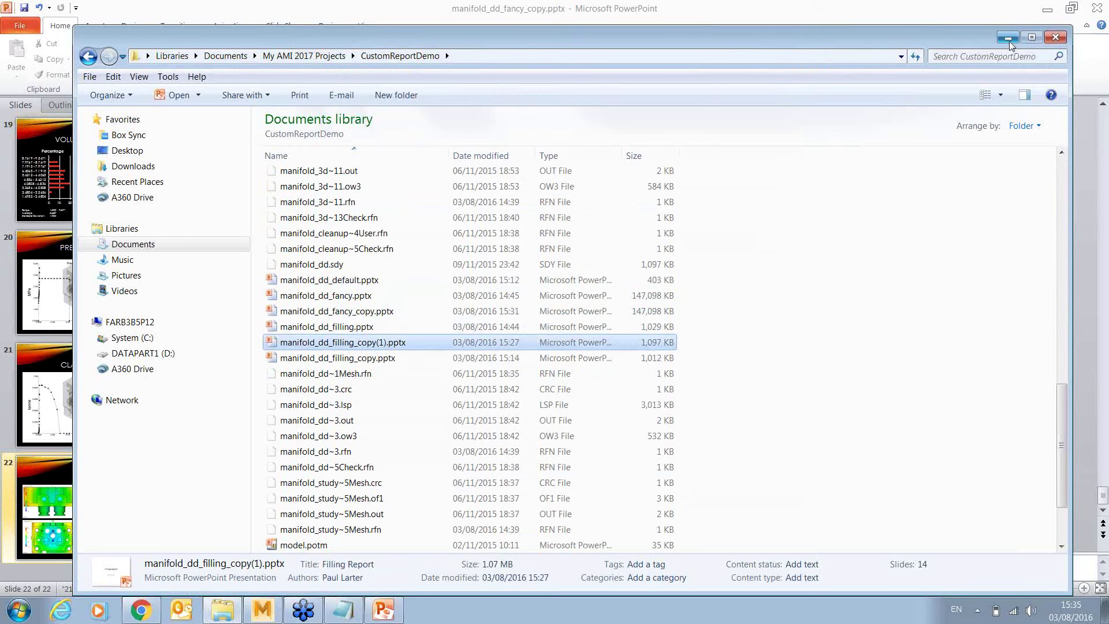
left_click(1008, 38)
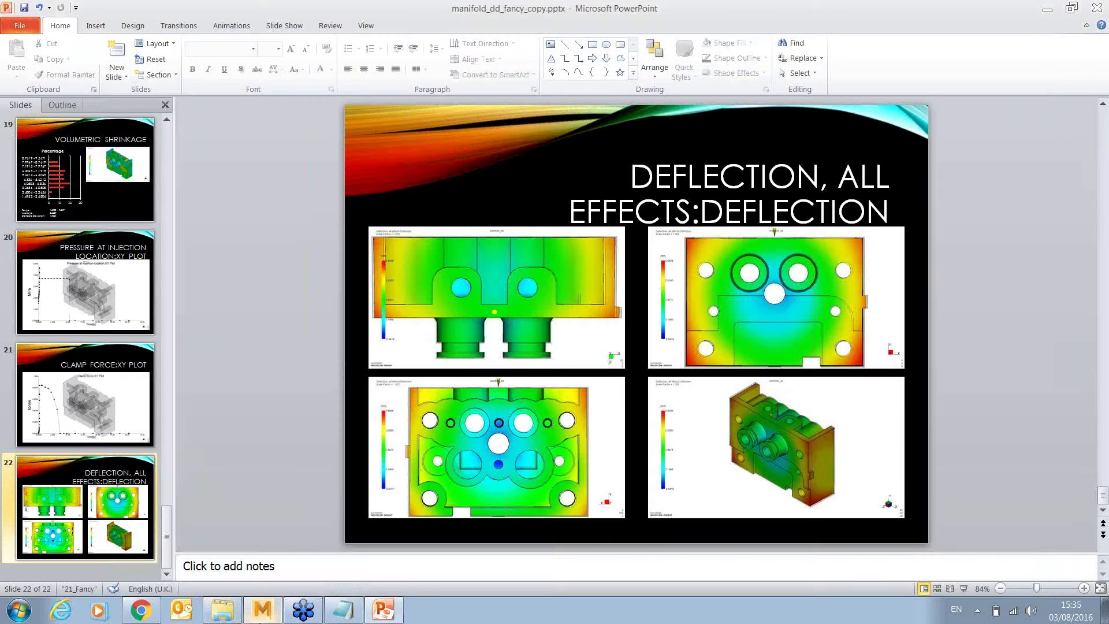
Switch to Moldflow and run customreport filling.rpt to regenerate the filling report, dismissing the completion message
key("alt+Tab")
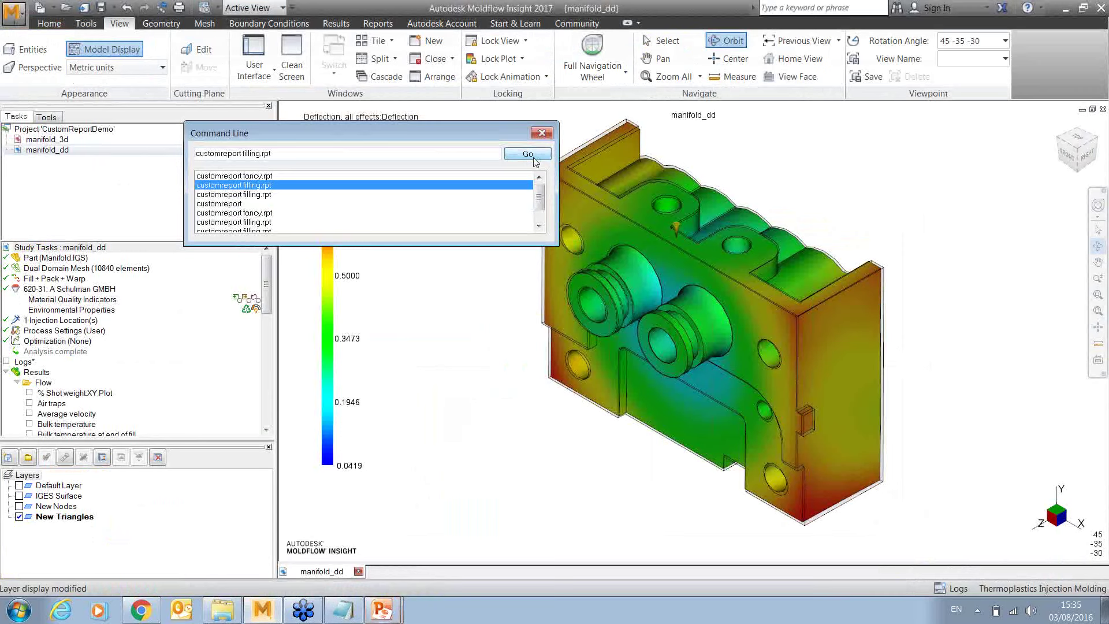
left_click(527, 153)
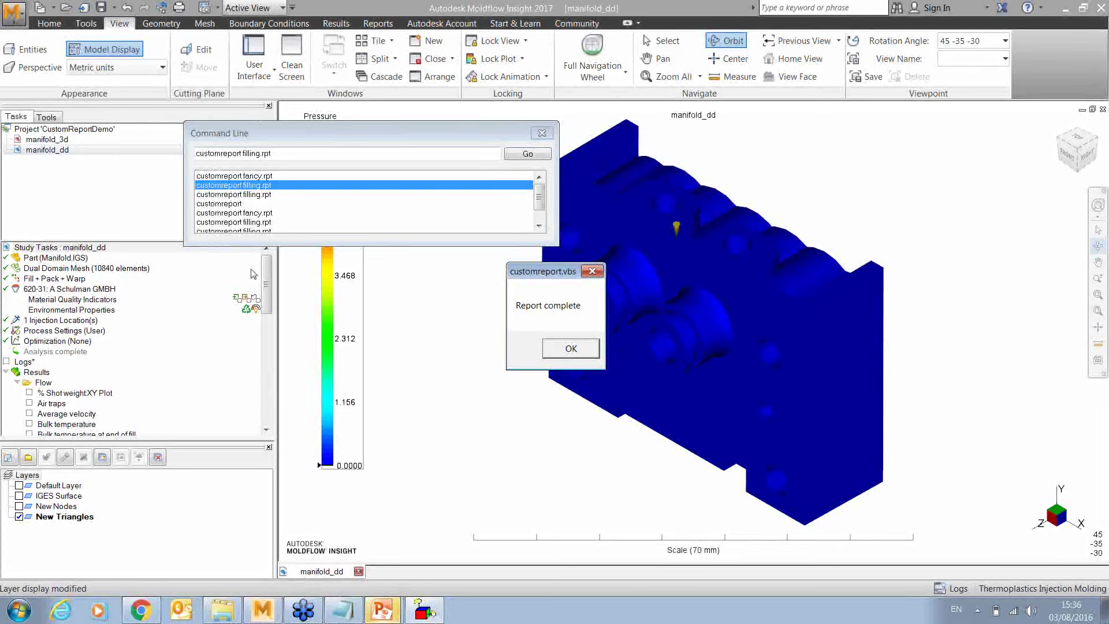
left_click(570, 348)
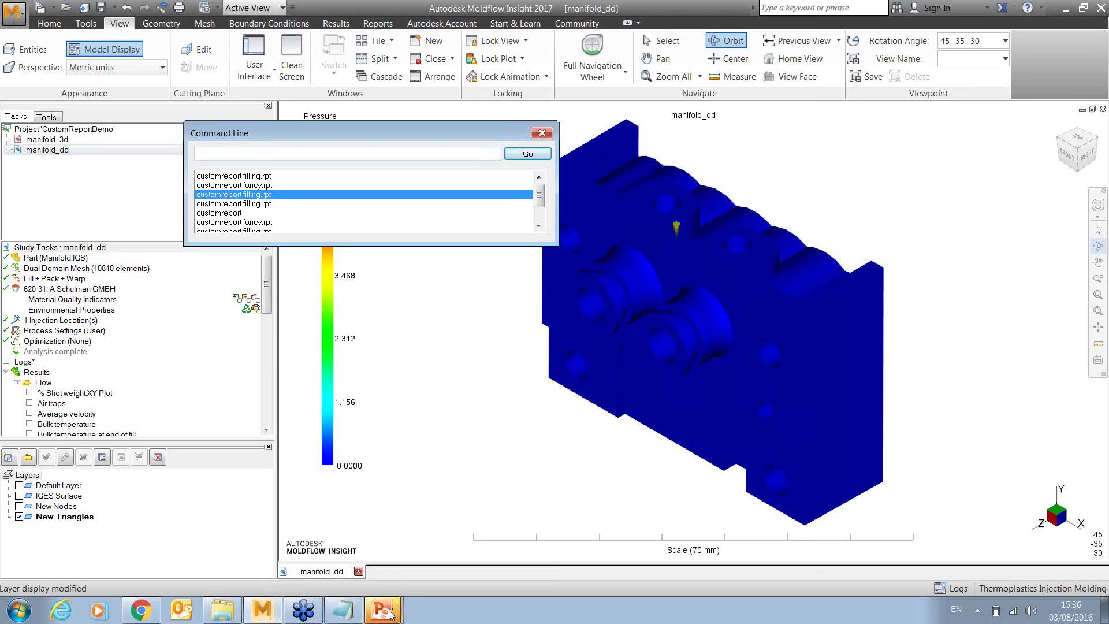
Review manifold_dd_filling_copy(2).pptx up to the Pressure at end of fill slide to check its view, and return to the CustomReportDemo folder
mouse_move(388, 613)
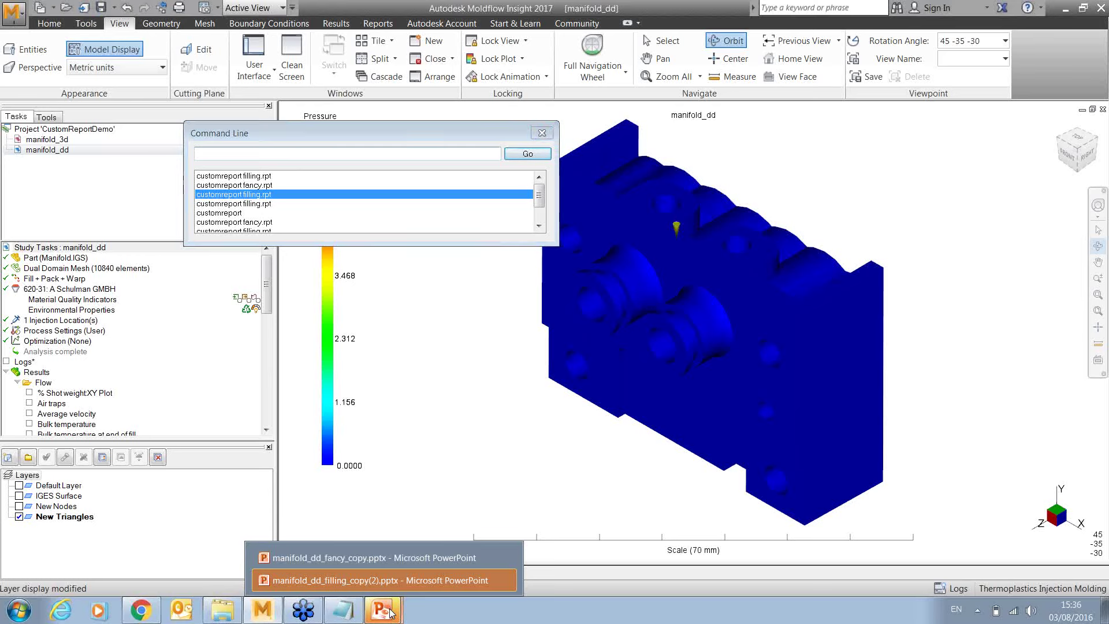
left_click(419, 580)
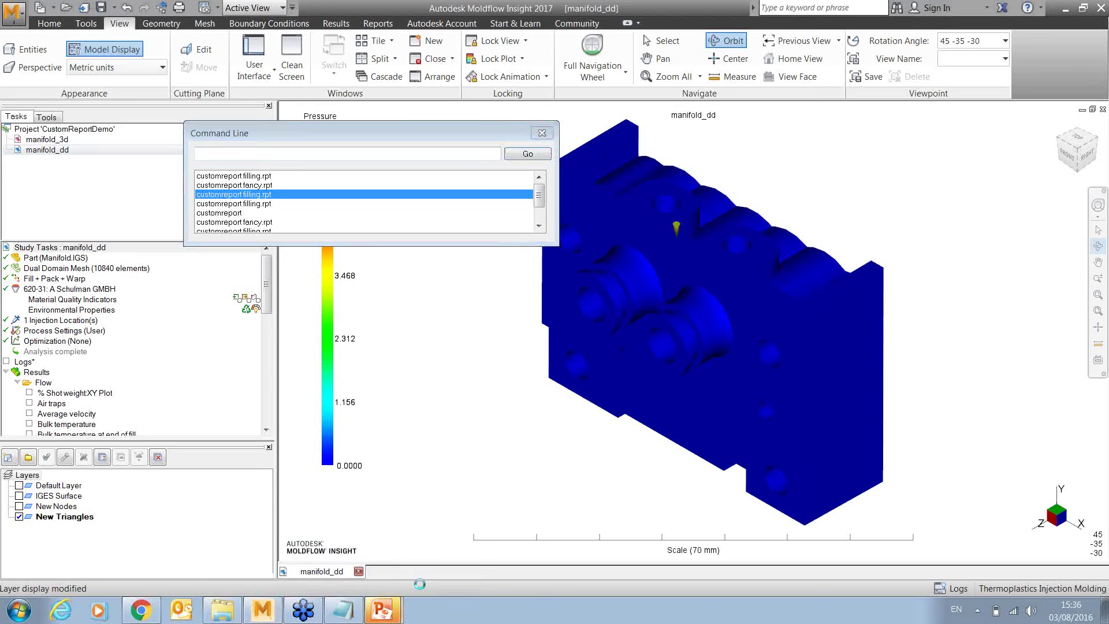
scroll(620, 391, "down", 2)
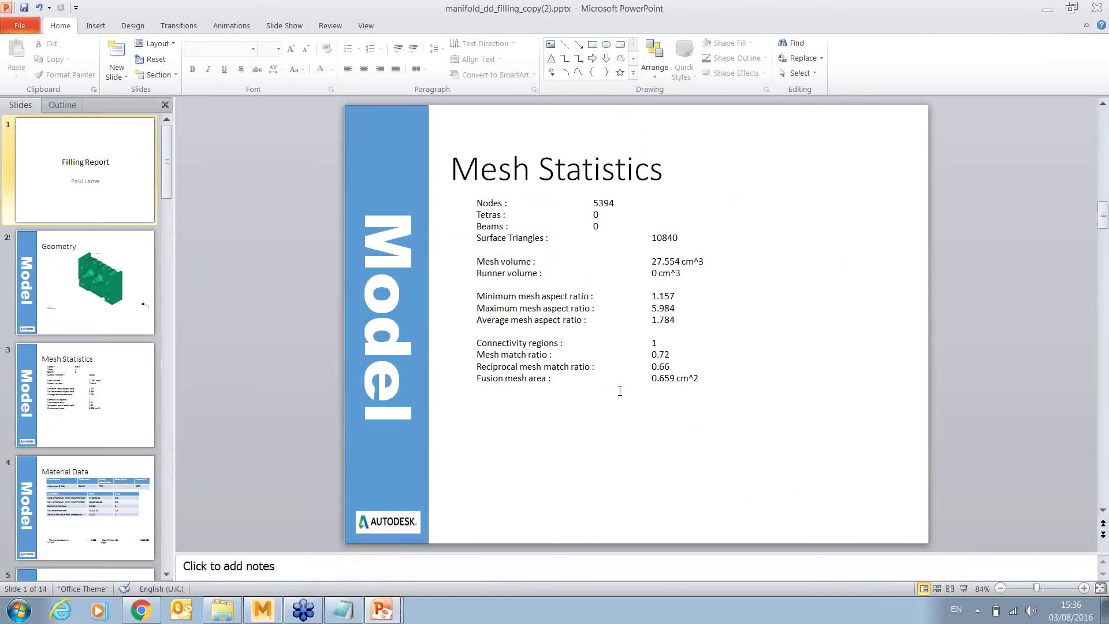
scroll(620, 393, "down", 1)
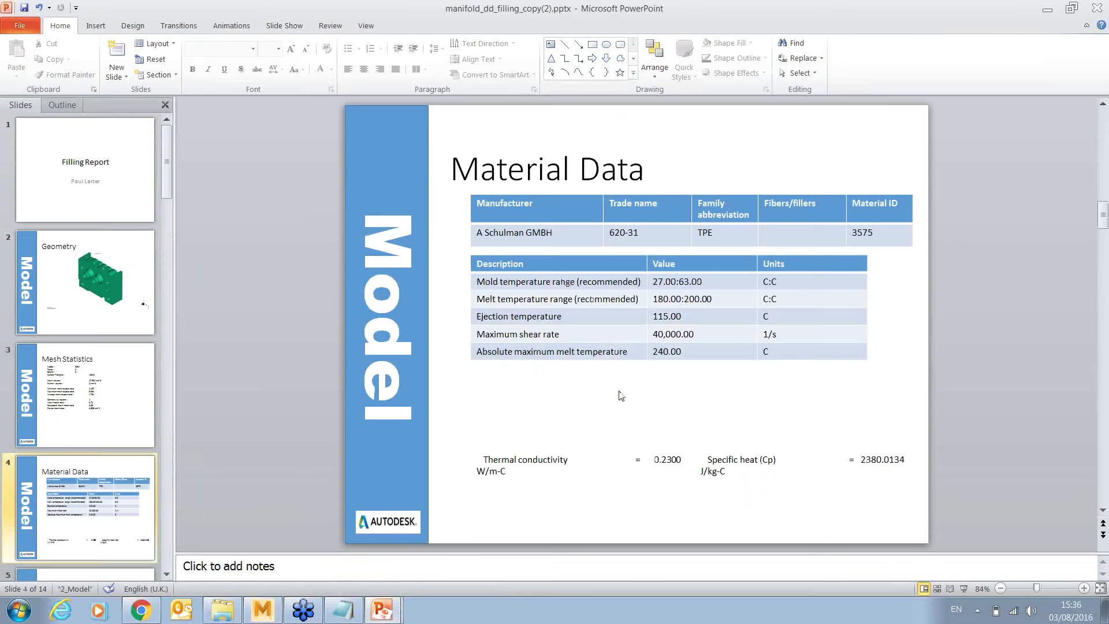
scroll(620, 395, "down", 4)
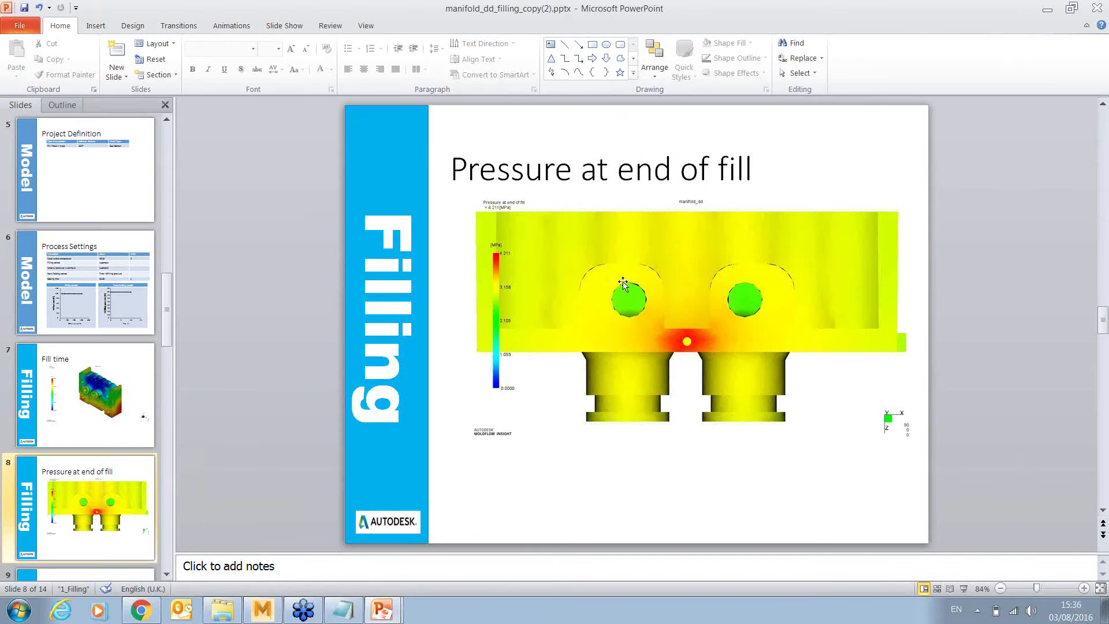
left_click(228, 617)
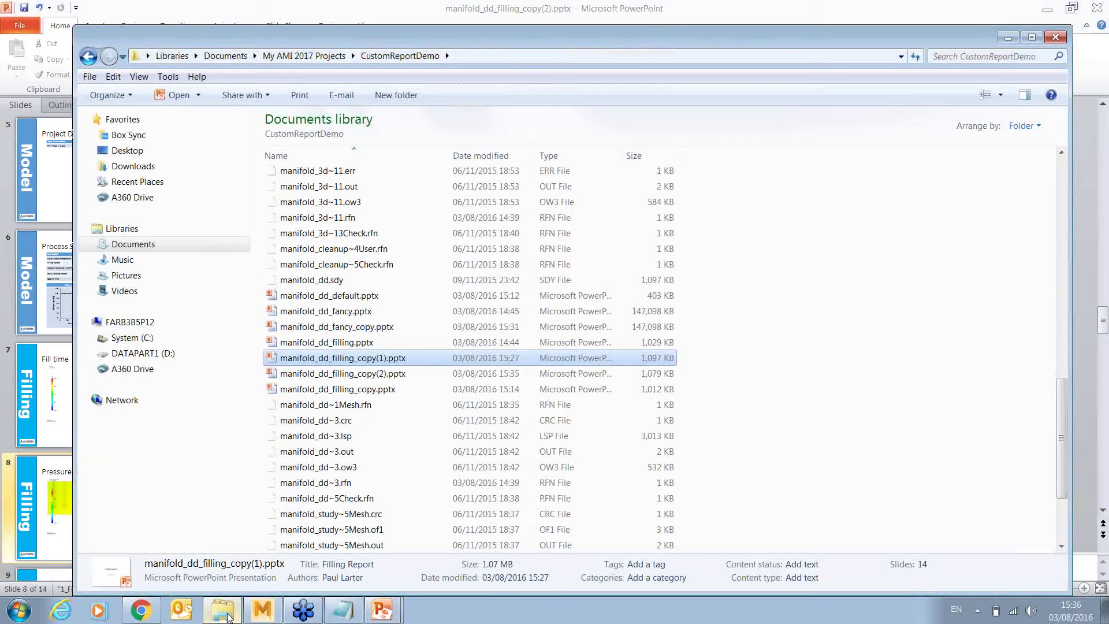
Browse to C:\Program Files\Autodesk\Moldflow Synergy 2017\data\commands and open CustomReport.vbs in Notepad
left_click(133, 337)
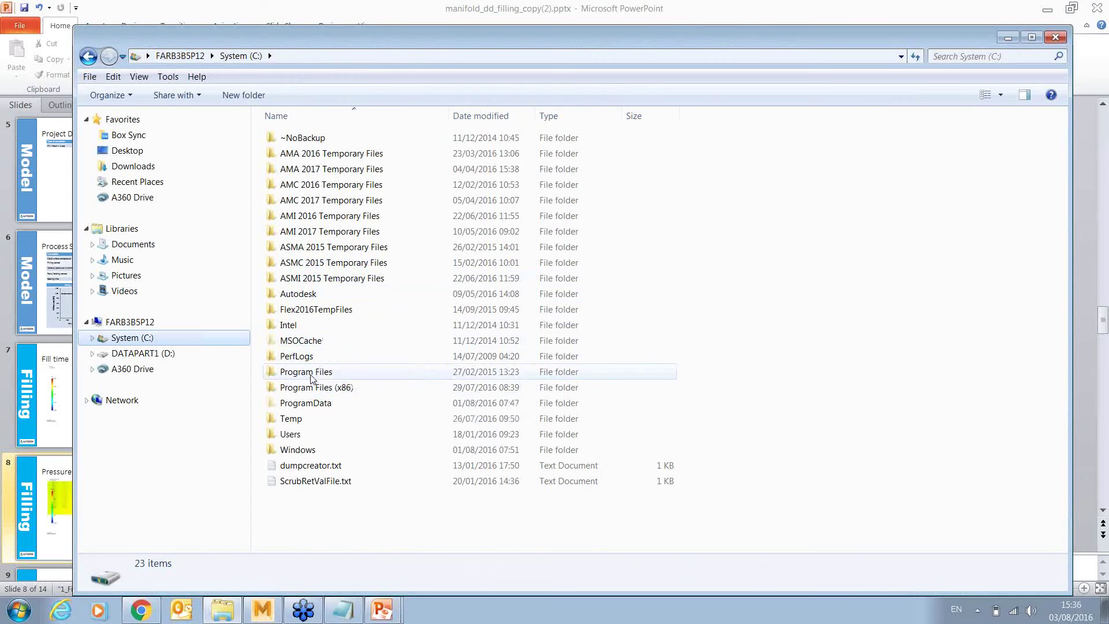
left_click(312, 375)
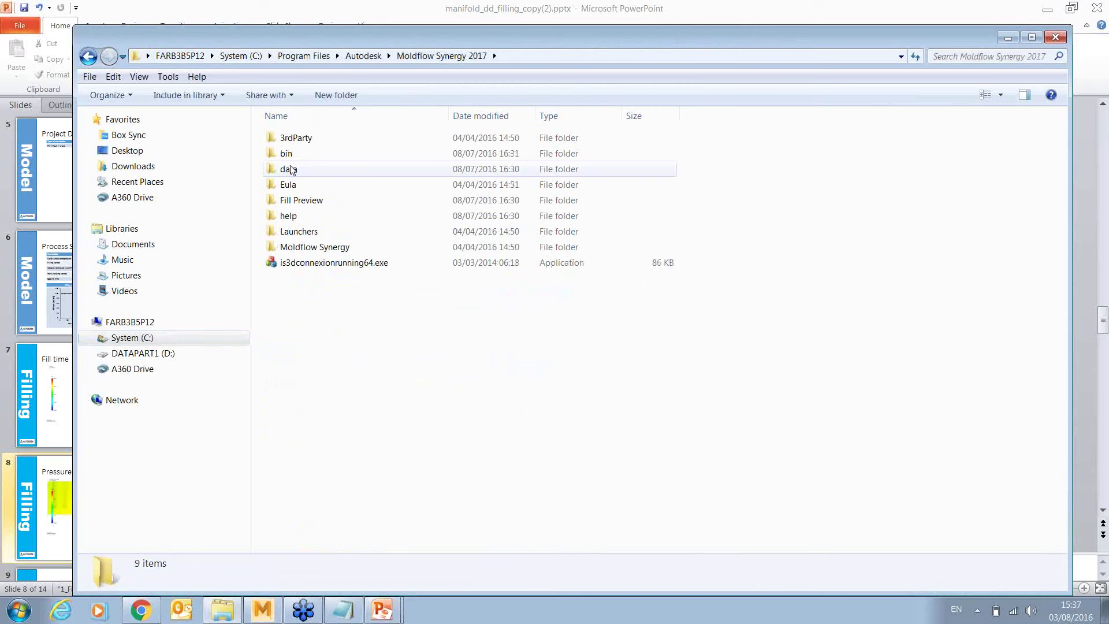
double_click(291, 173)
double_click(287, 169)
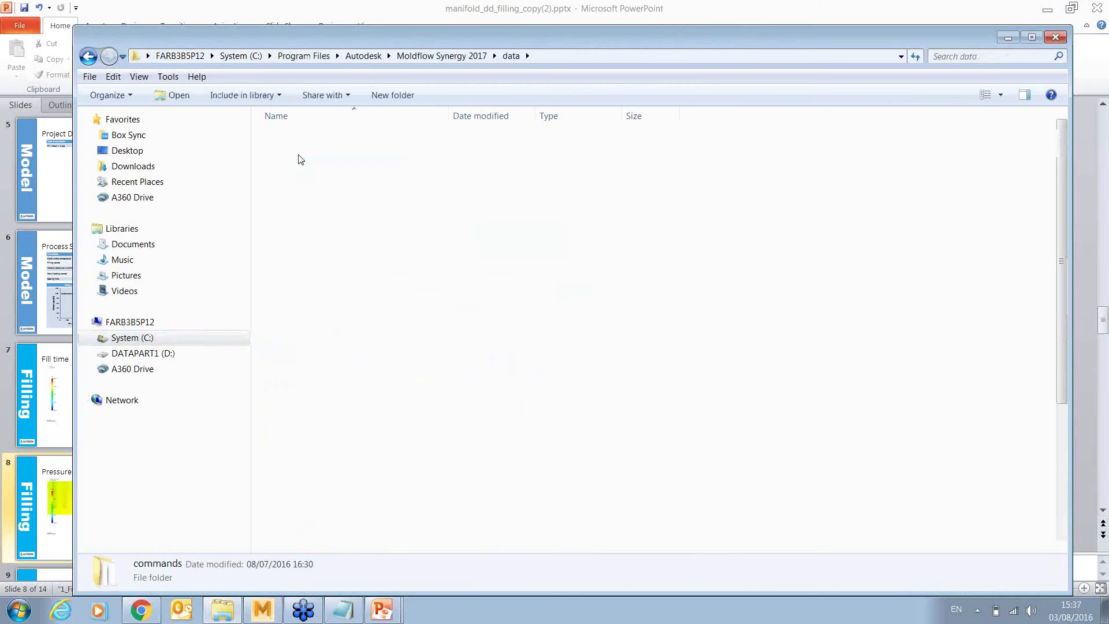
left_click(306, 168)
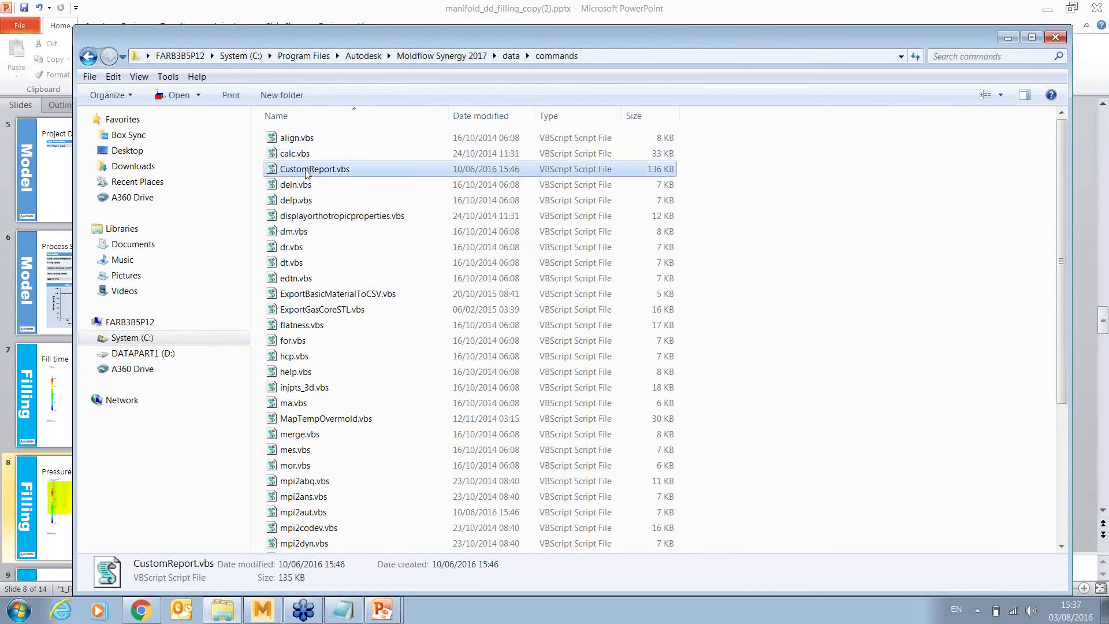
right_click(306, 167)
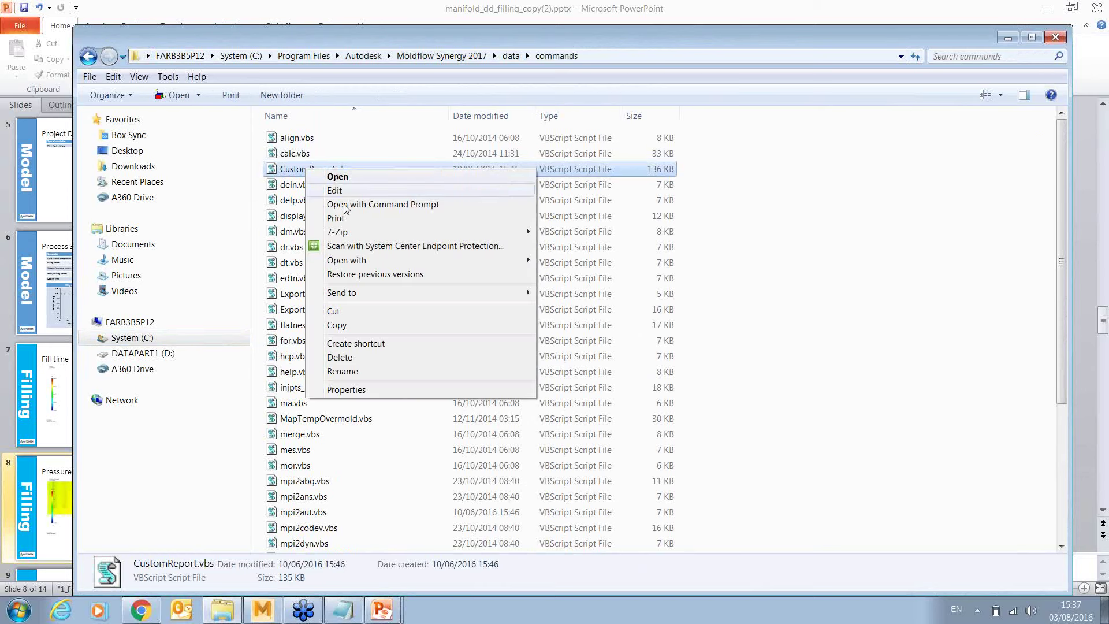
mouse_move(404, 261)
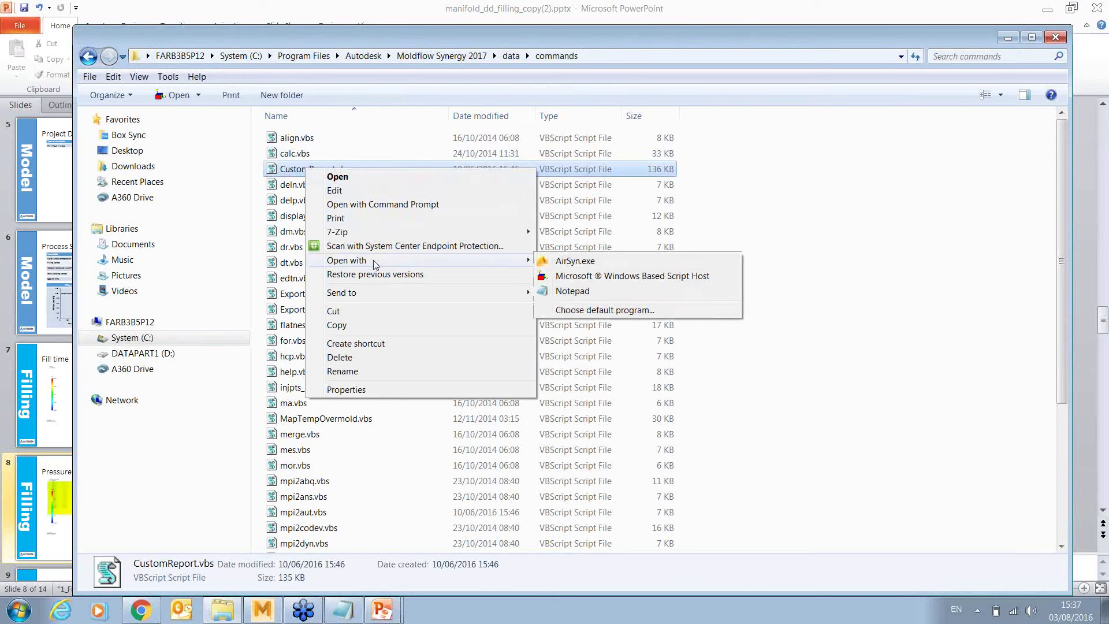
left_click(579, 294)
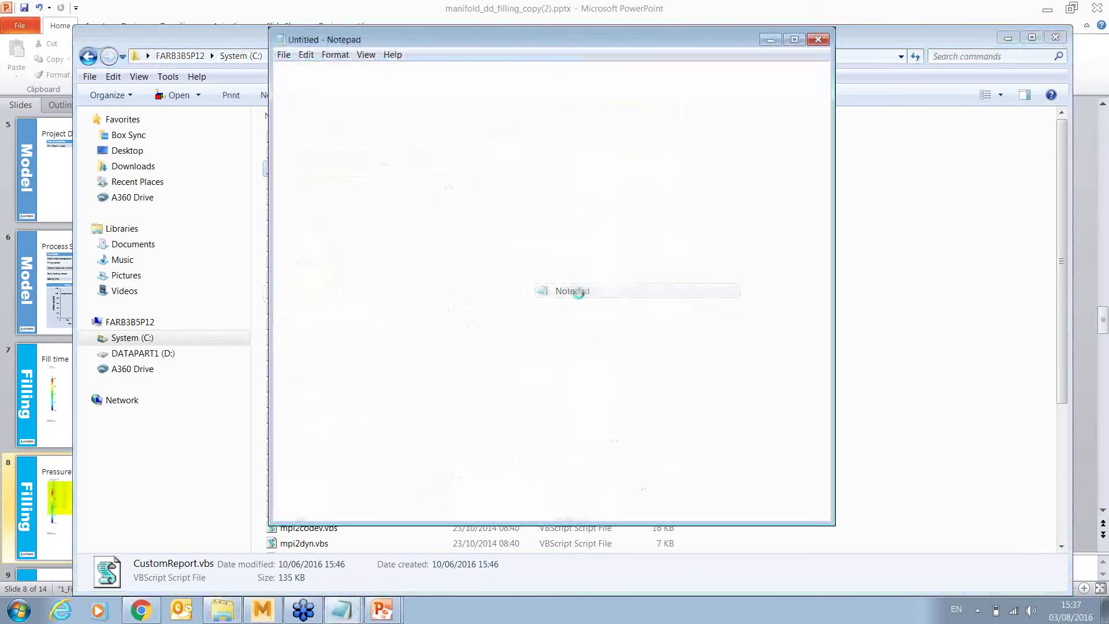
Examine the Standard Pages Available list in CustomReport.vbs, enlarging and moving the Notepad window so the full command syntax fits
scroll(827, 514, "down", 3)
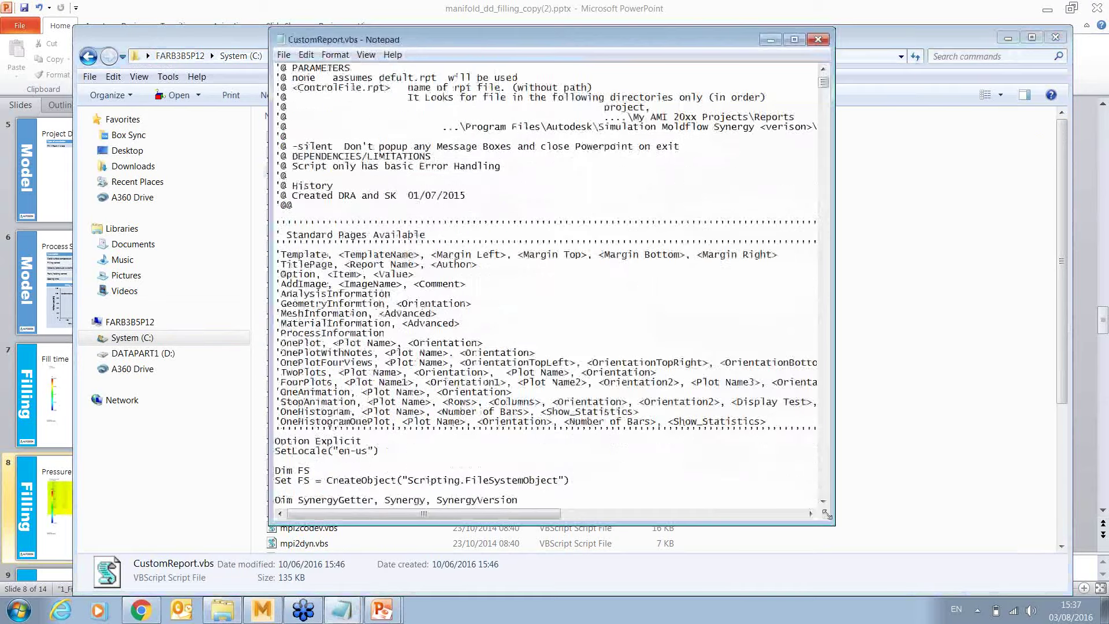
left_click(849, 520)
mouse_move(340, 609)
left_click(347, 579)
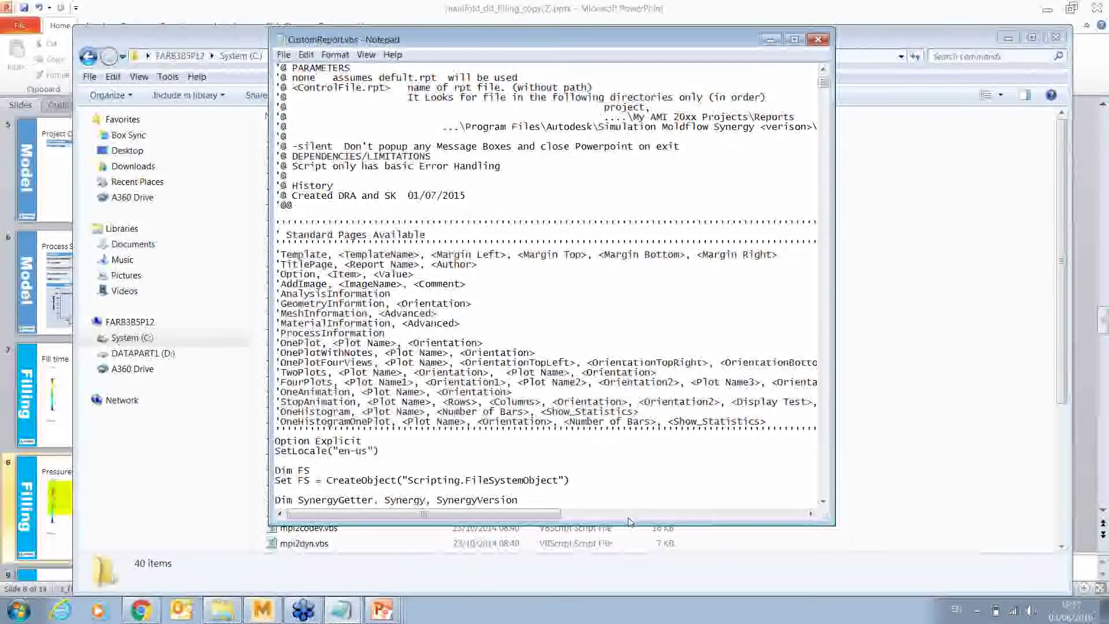
left_click_drag(833, 525, 1065, 576)
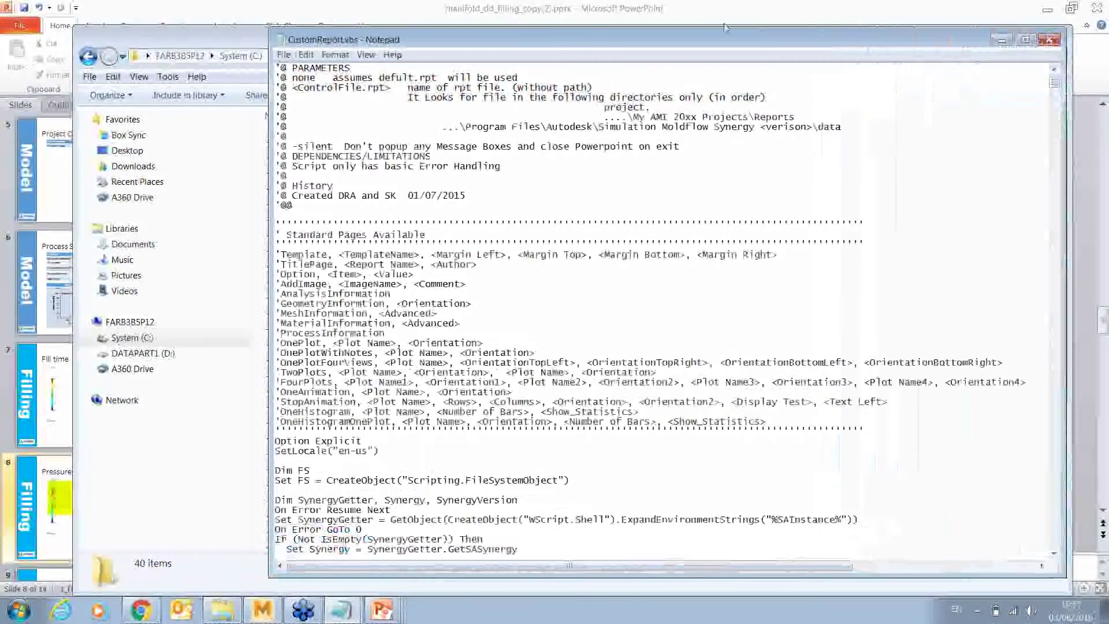
left_click_drag(730, 41, 660, 28)
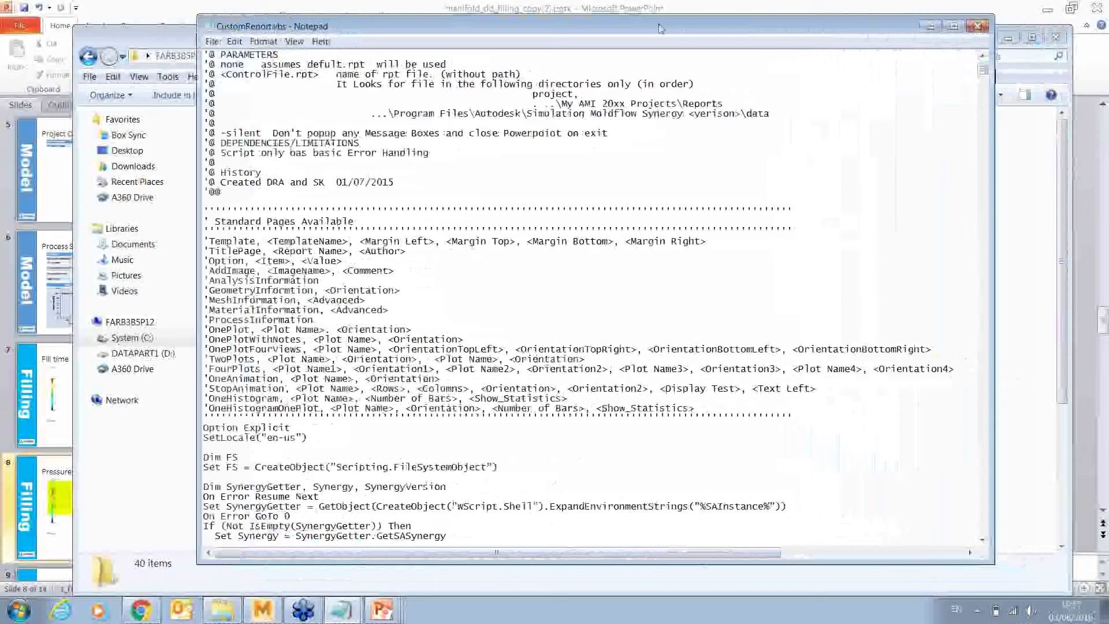
left_click_drag(660, 28, 645, 17)
Look through the rest of the CustomReport.vbs code down to the ParseControlFile routine, and close the script and the folder window
scroll(302, 234, "down", 12)
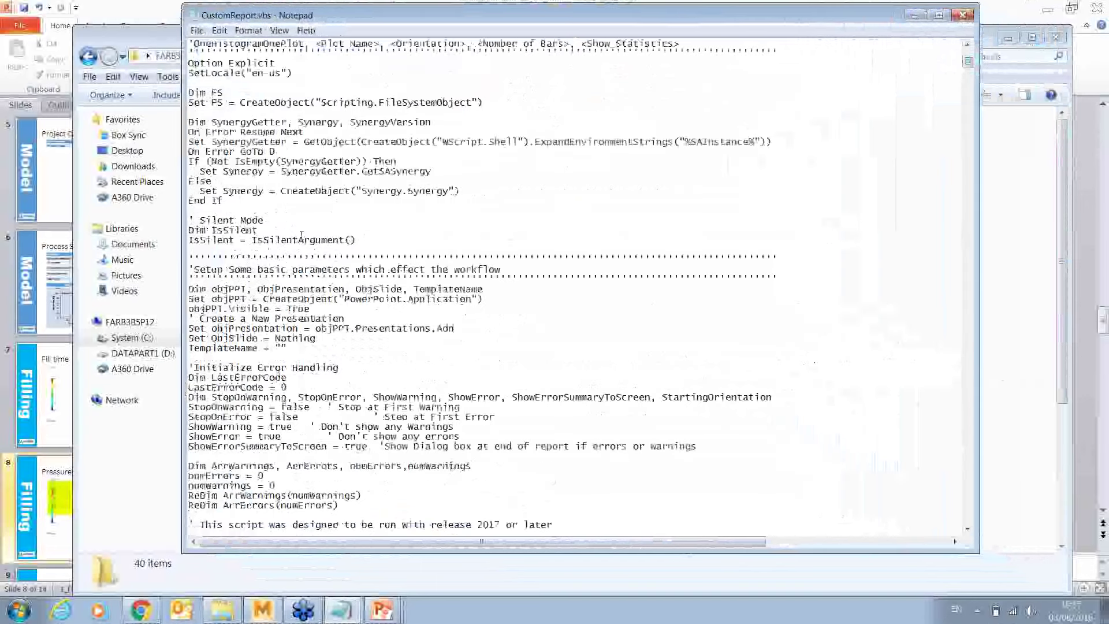
scroll(301, 234, "down", 2)
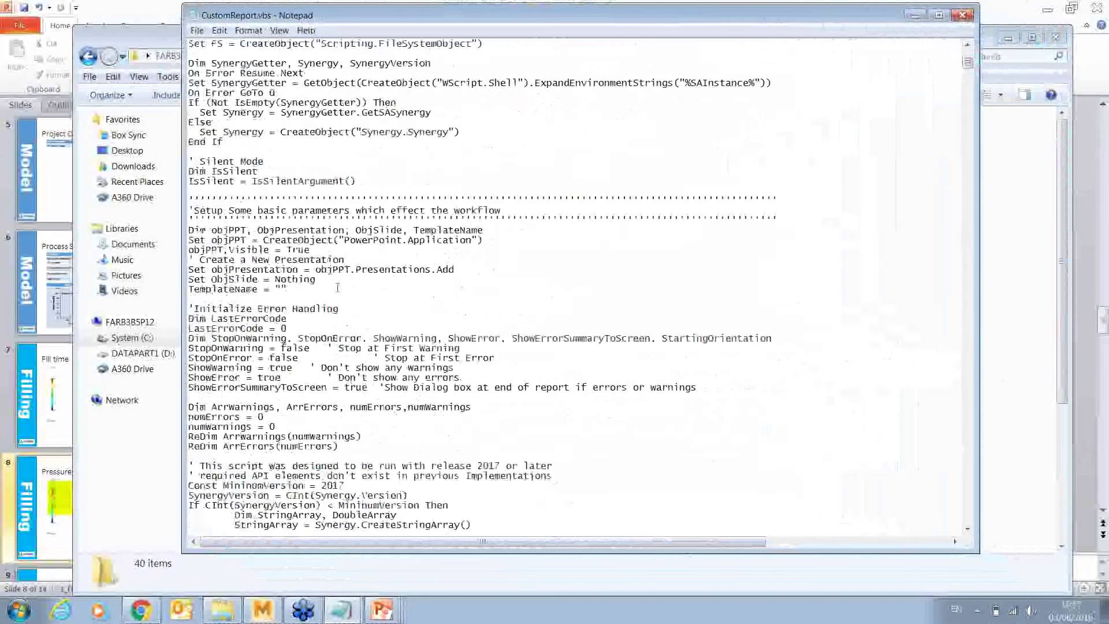
scroll(291, 381, "down", 1)
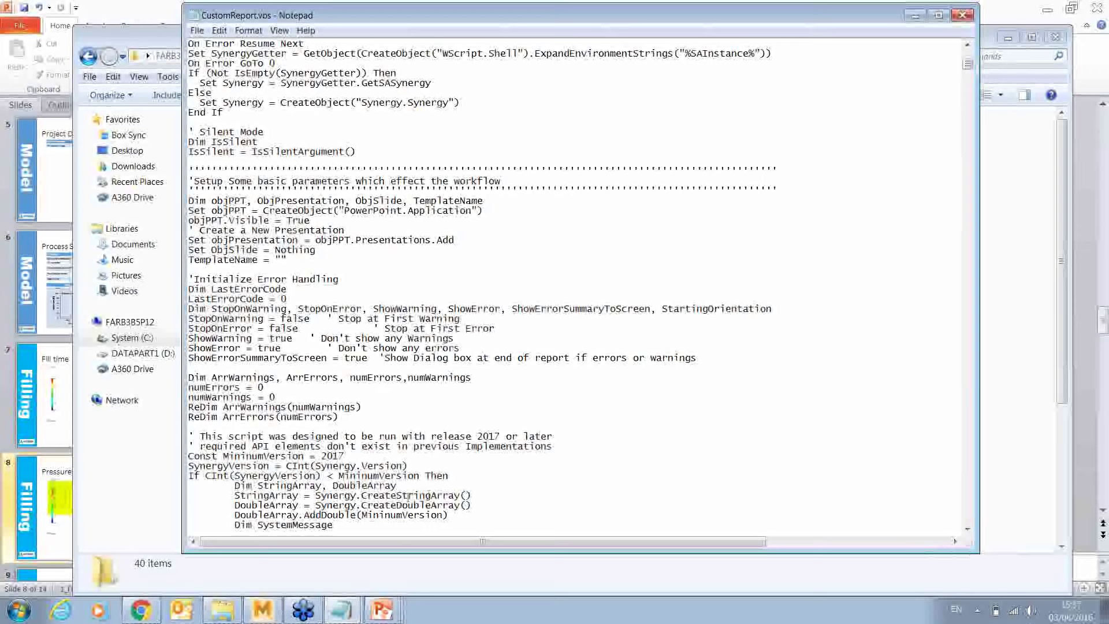
scroll(473, 446, "down", 7)
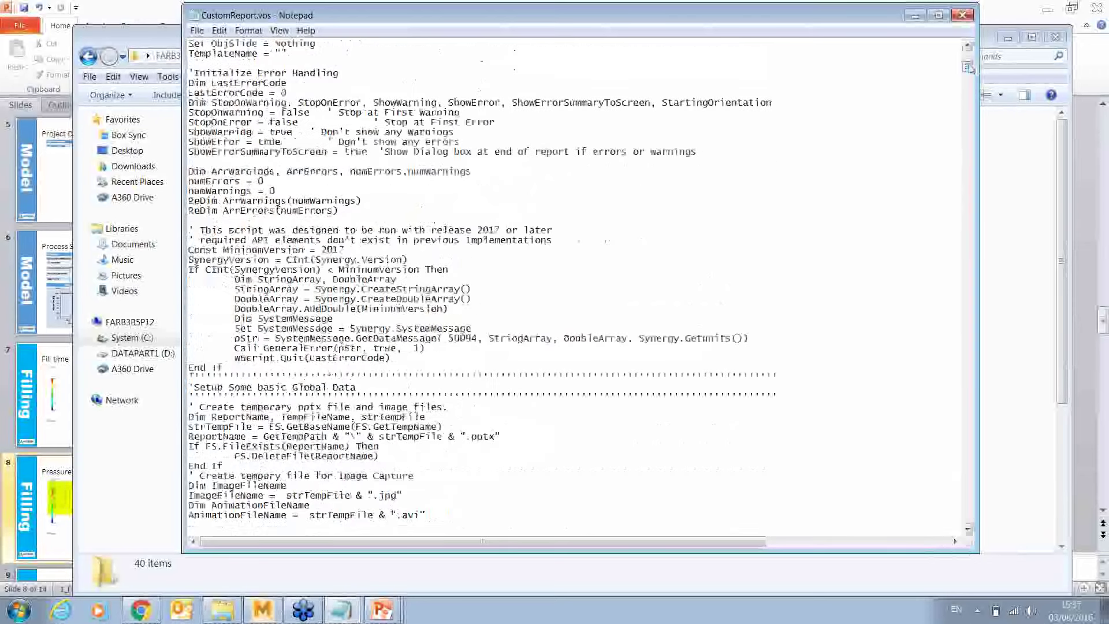
scroll(969, 70, "down", 5)
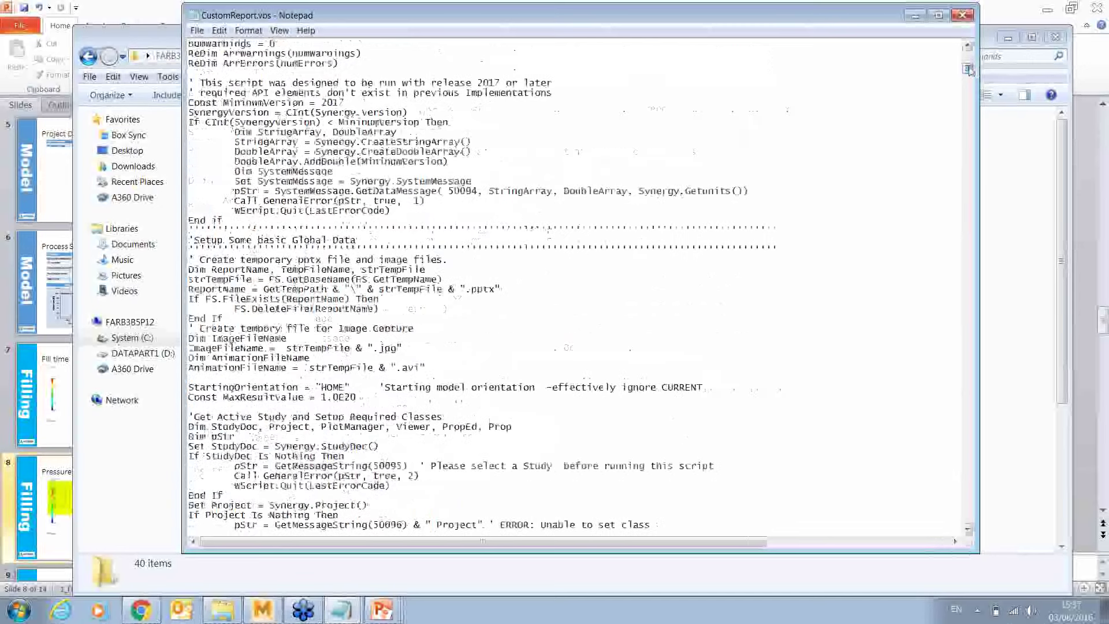
left_click_drag(970, 71, 970, 82)
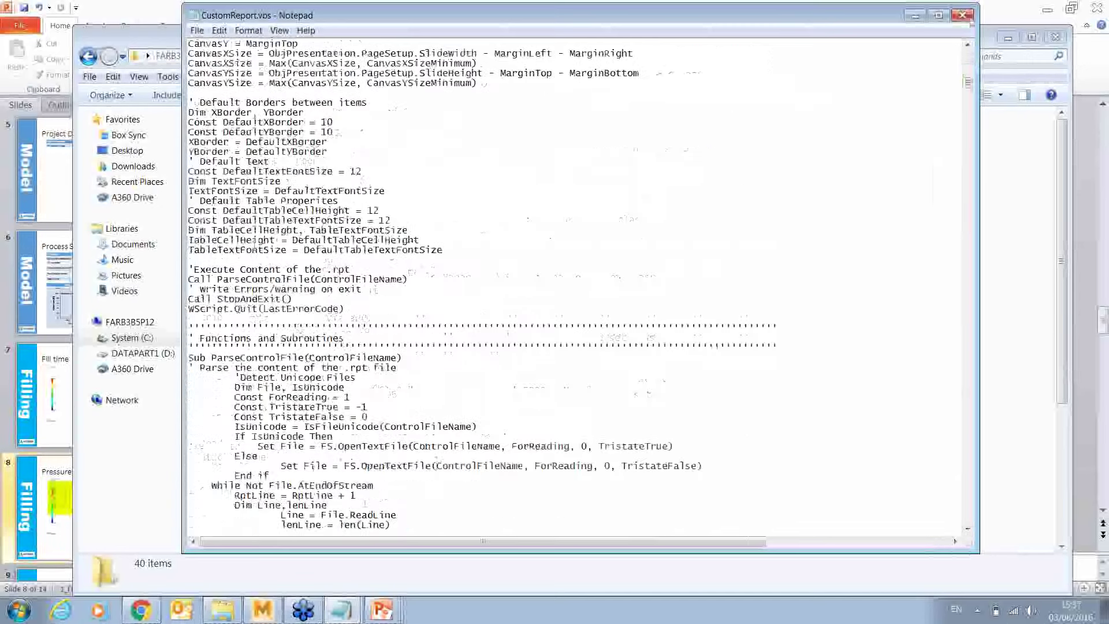
left_click(963, 15)
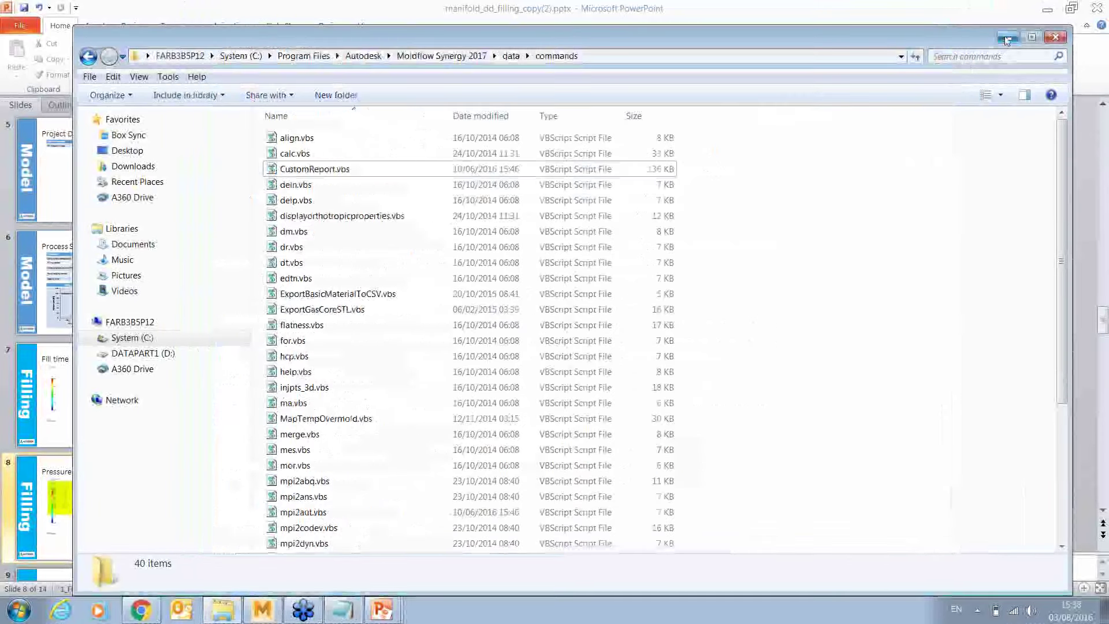
left_click(1056, 38)
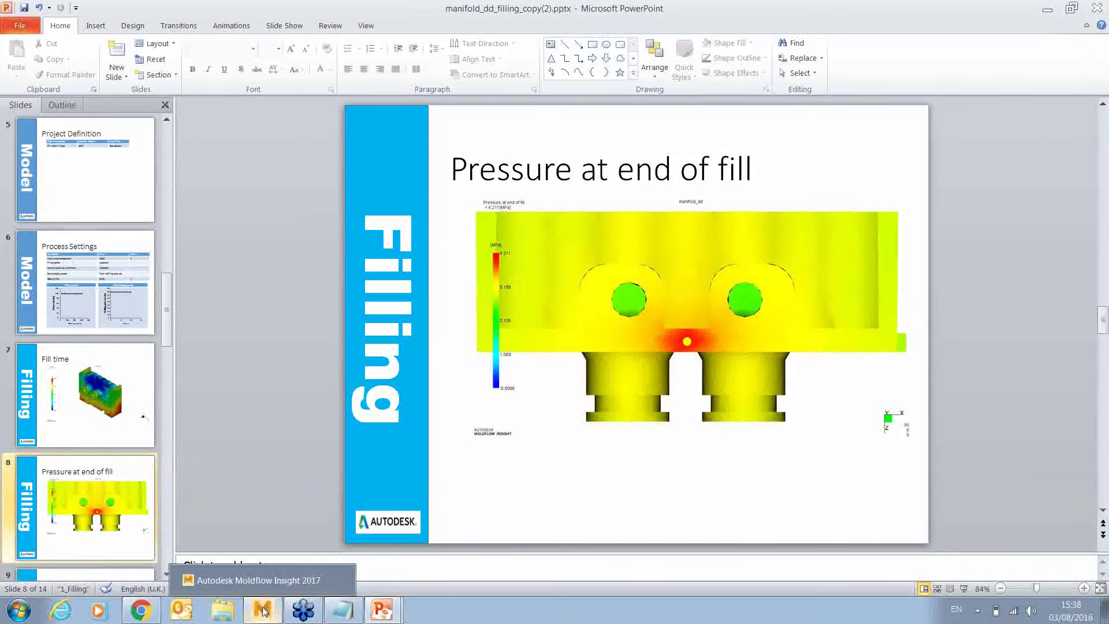
In filling.rpt, change the plot name in the first OnePlot command to "Fill Time", then save and minimize the file
left_click(342, 614)
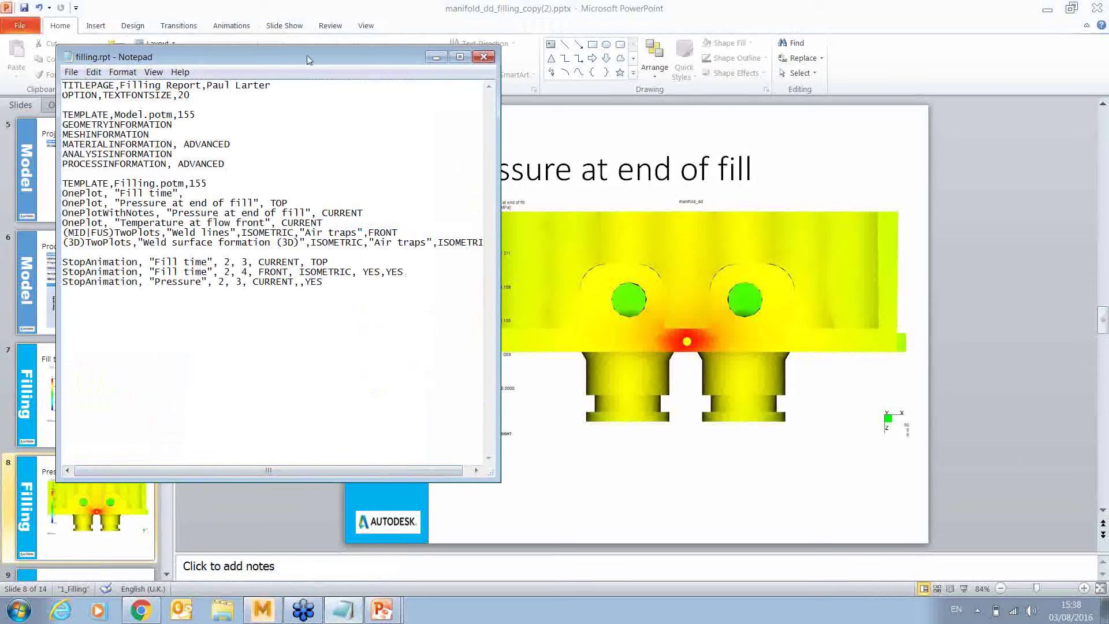
left_click_drag(309, 57, 472, 83)
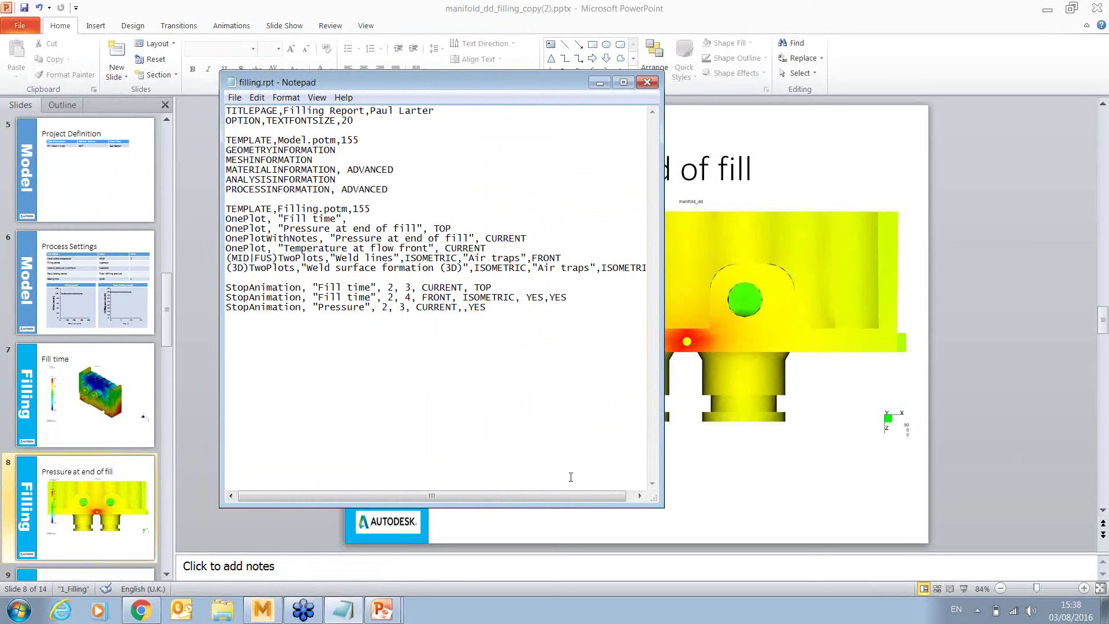
left_click(1102, 27)
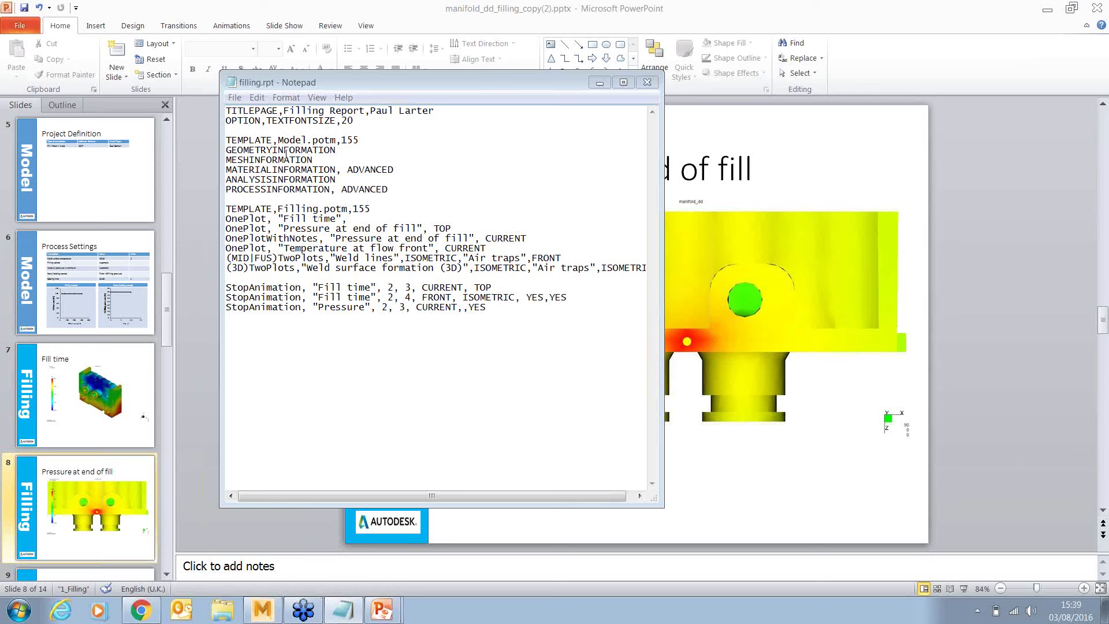
left_click_drag(314, 218, 318, 219)
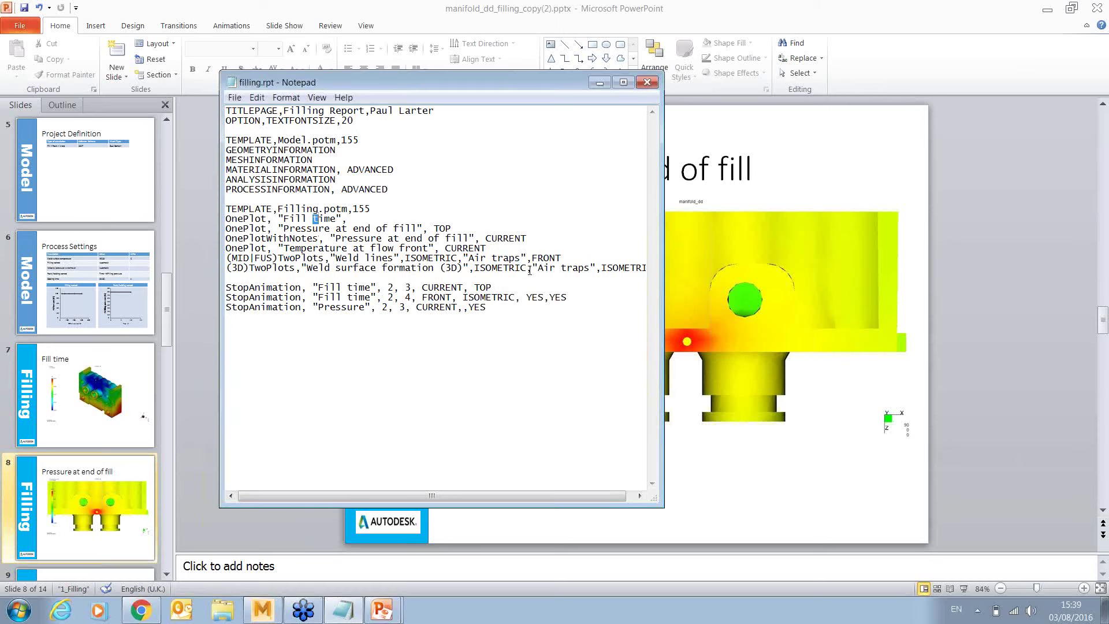
type("T")
left_click(245, 102)
left_click(257, 141)
left_click(599, 82)
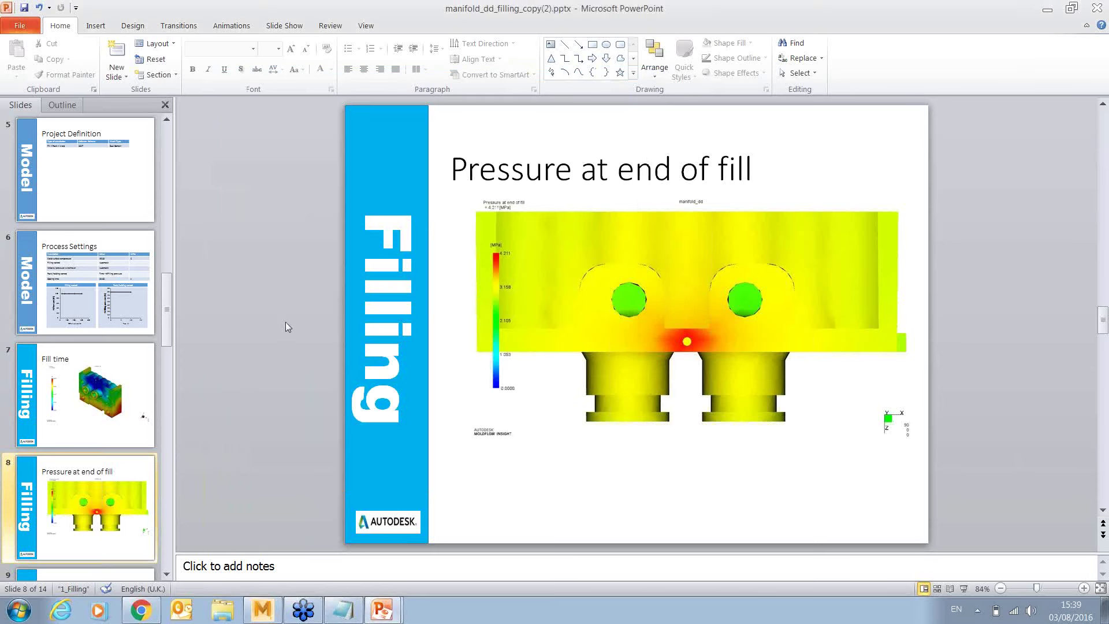
Switch to Moldflow and rerun customreport filling.rpt on the manifold_dd study, dismissing the message at the end
left_click(265, 611)
left_click(523, 156)
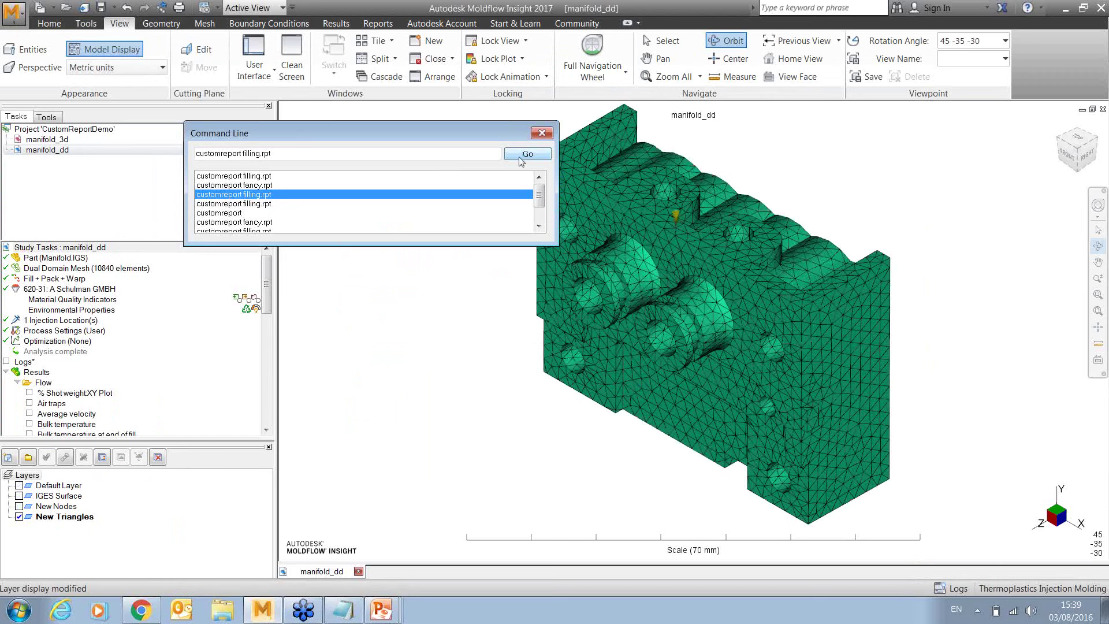
left_click(522, 156)
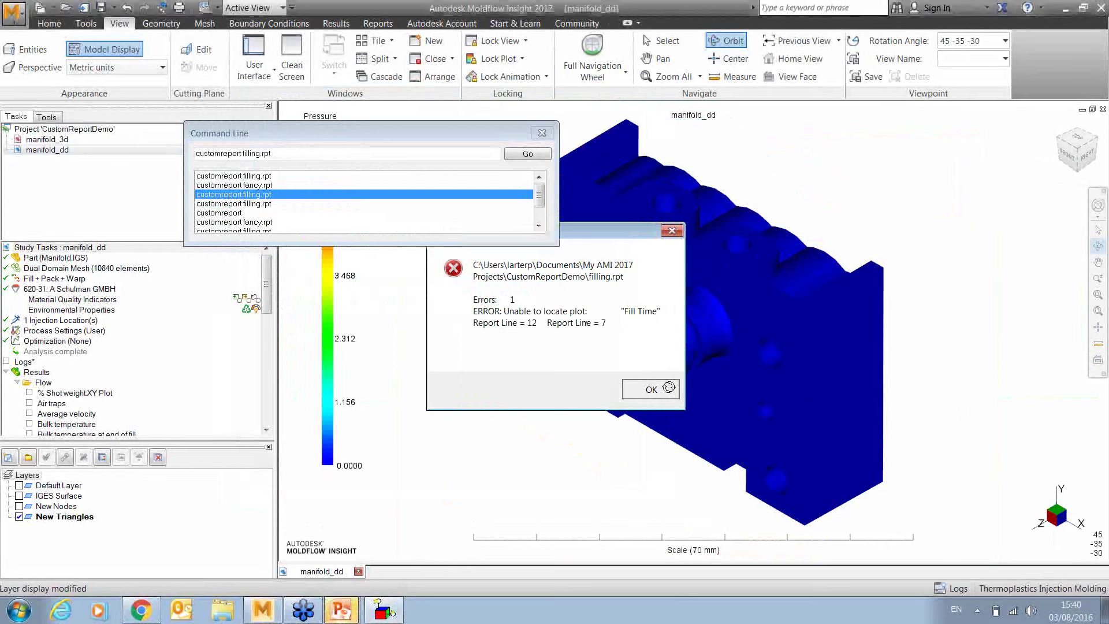
left_click(668, 390)
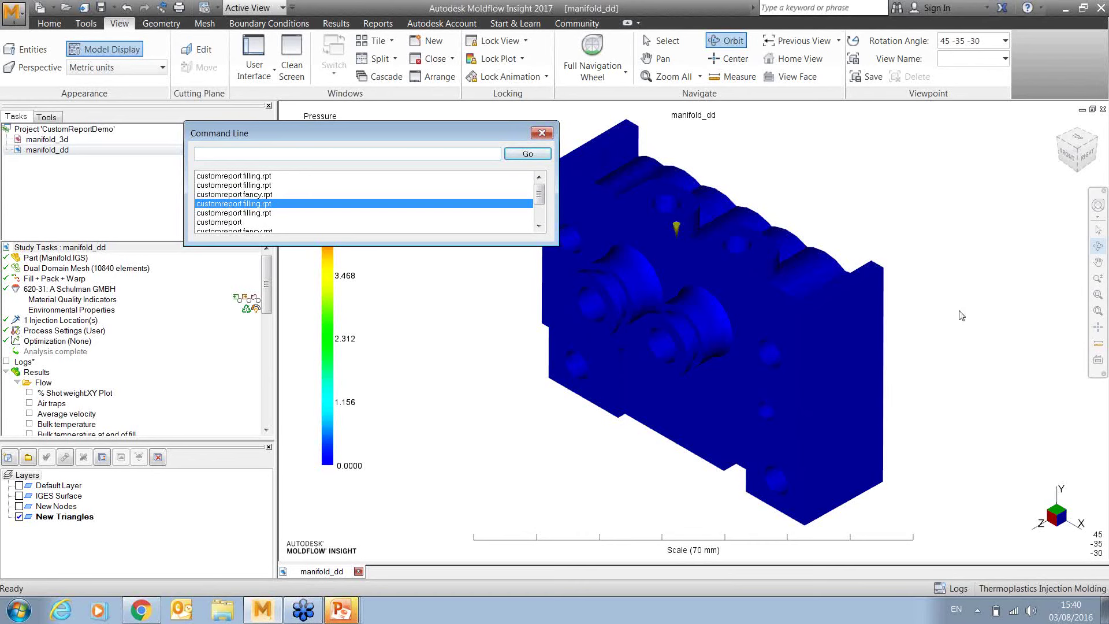
left_click(961, 316)
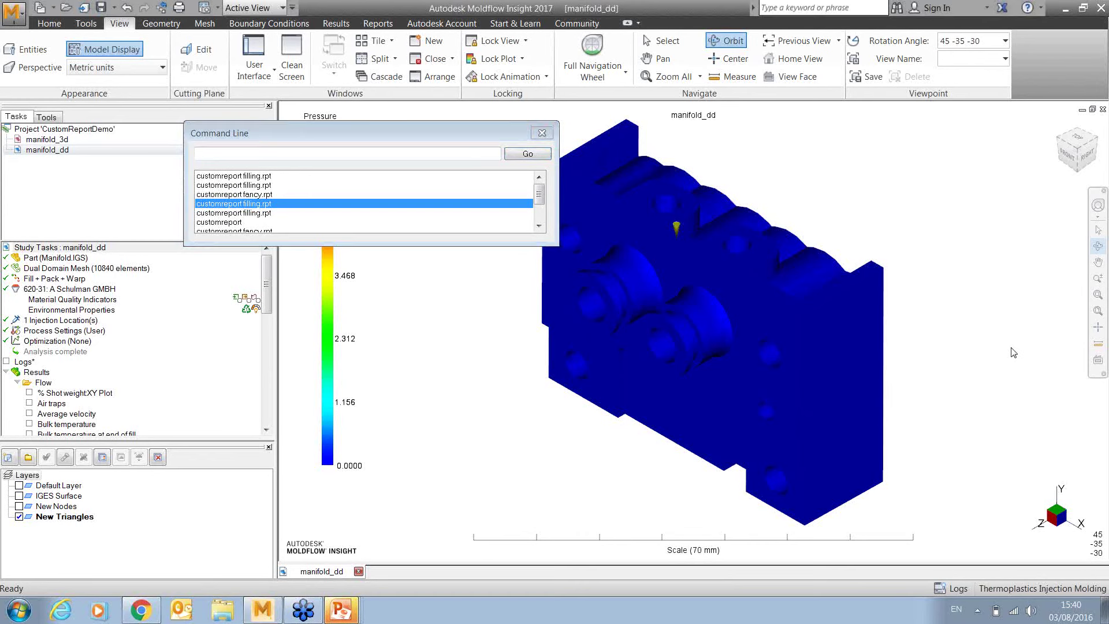